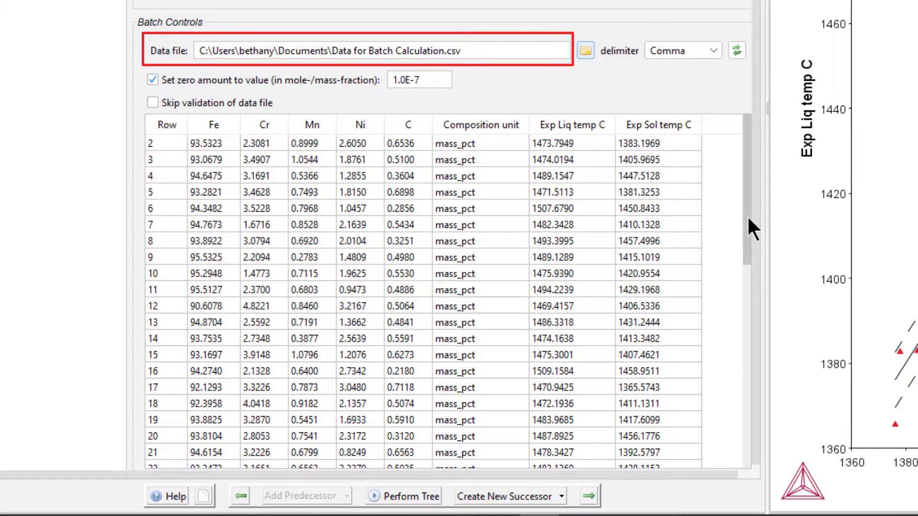
Browse the General property-model examples, including PM_G_12_Solidus_and_Liquidus_Batch_Calculation
left_click_drag(747, 218, 747, 423)
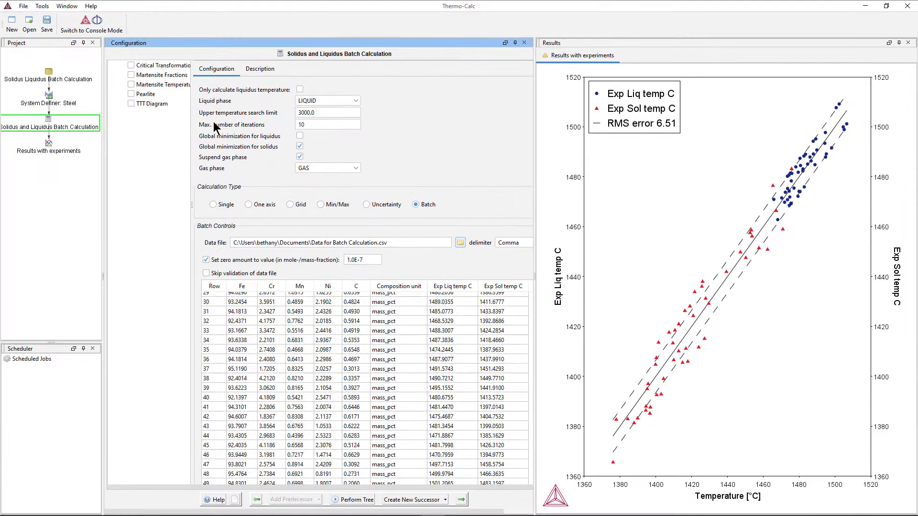
left_click(54, 100)
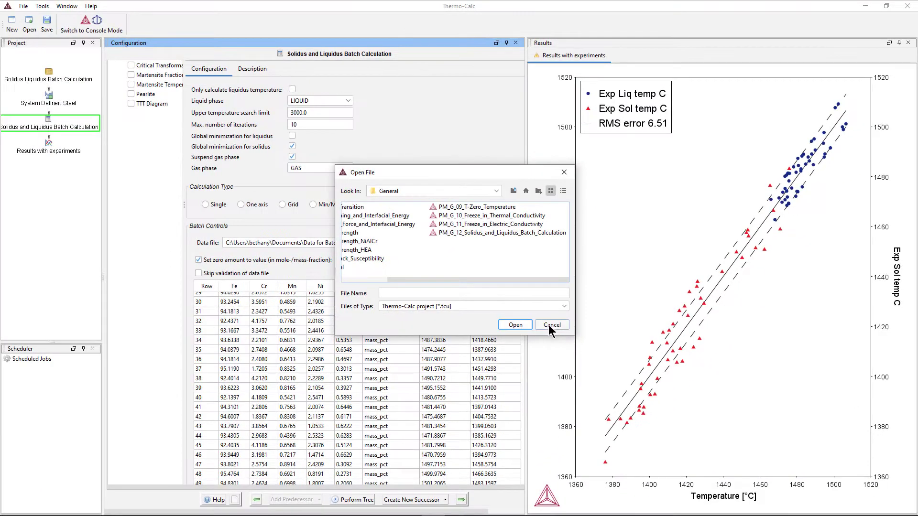
Dismiss the file browser, then reopen Help > Example Files at Property Models > General
left_click(549, 325)
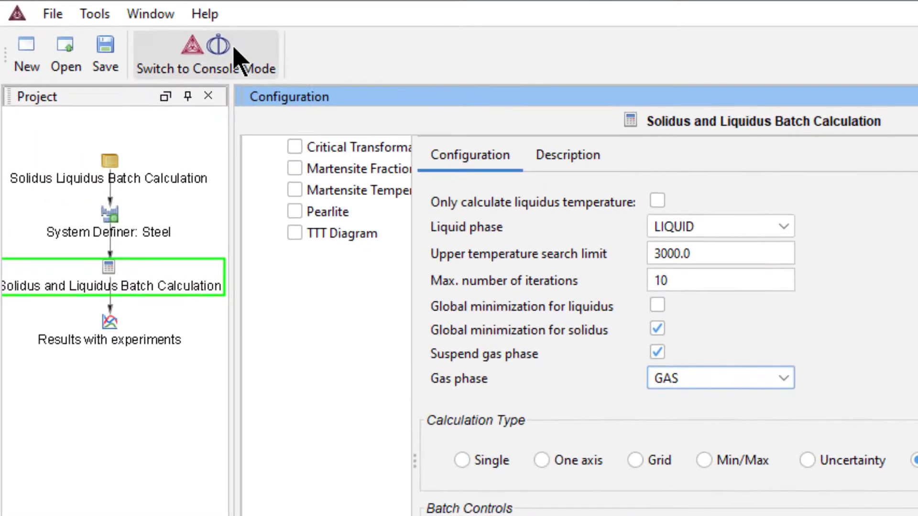
left_click(96, 7)
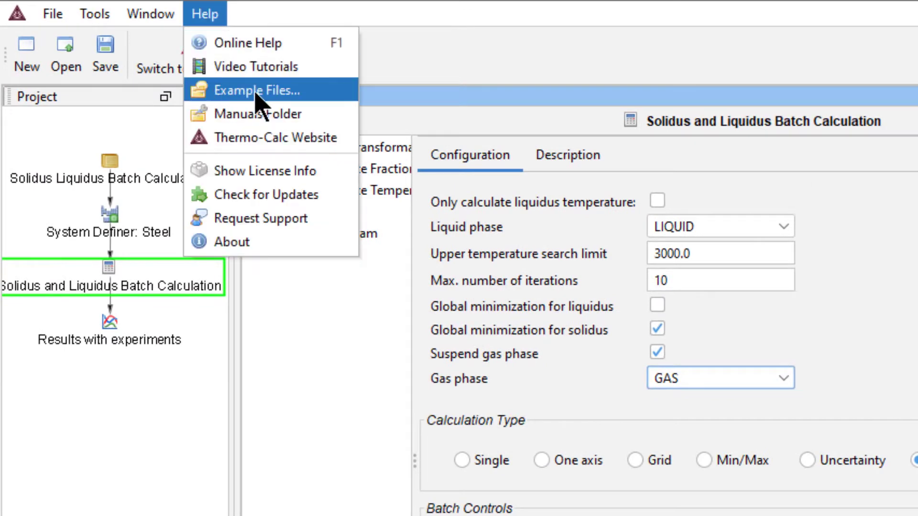
left_click(330, 95)
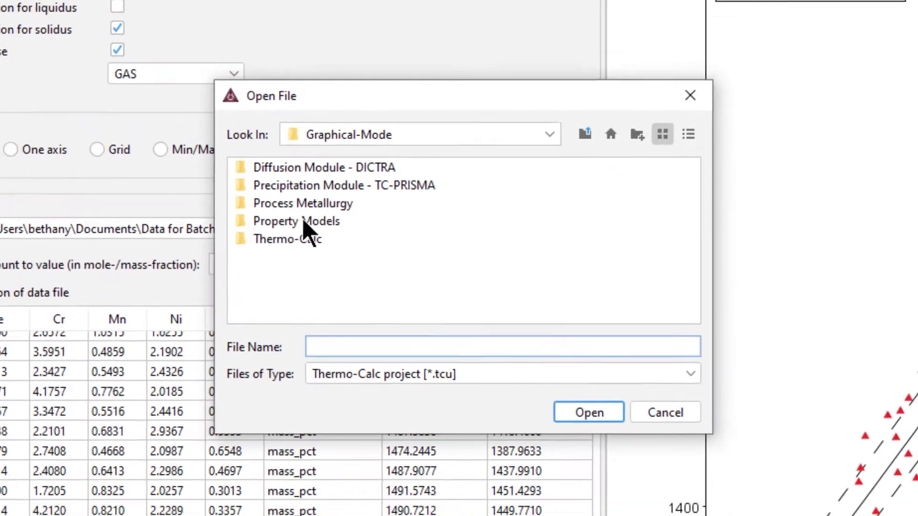
double_click(286, 203)
left_click(255, 149)
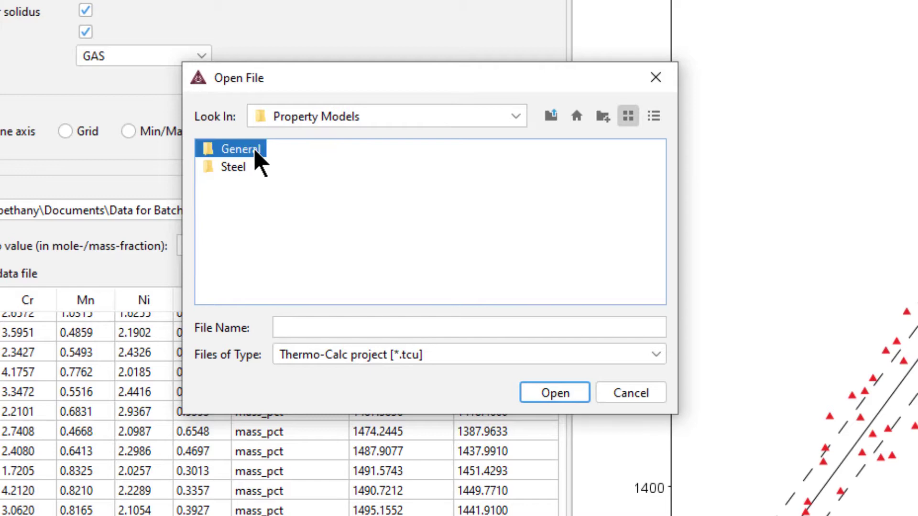
double_click(254, 149)
Check the Liquid and Gas phase dropdowns, keeping LIQUID and GAS selected
left_click_drag(414, 300, 511, 306)
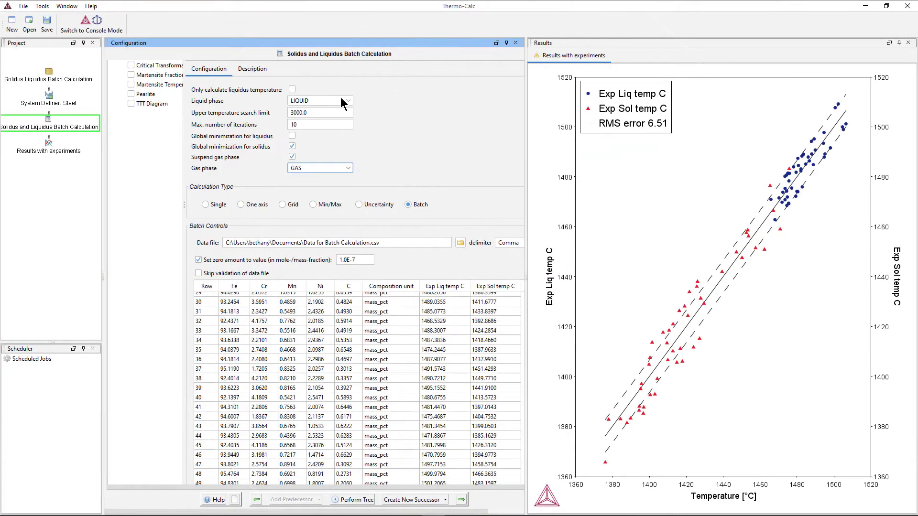
left_click(341, 96)
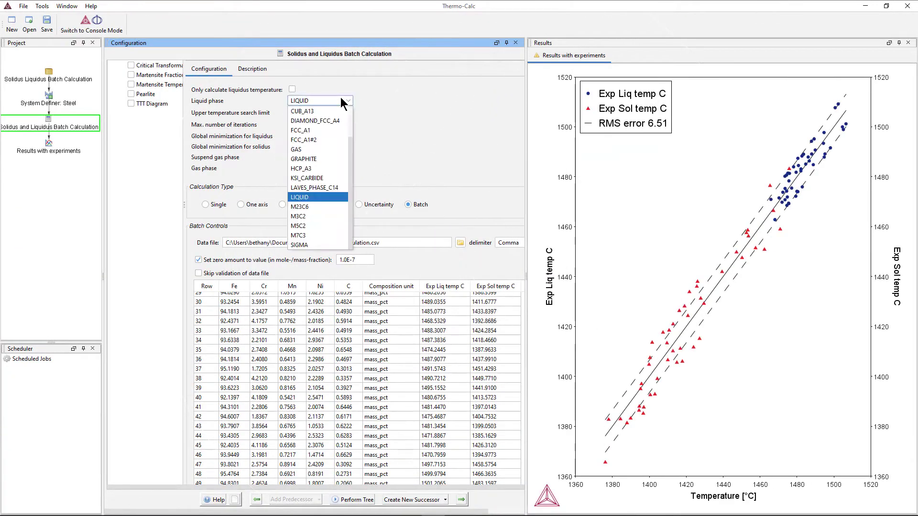
left_click(340, 97)
left_click(349, 168)
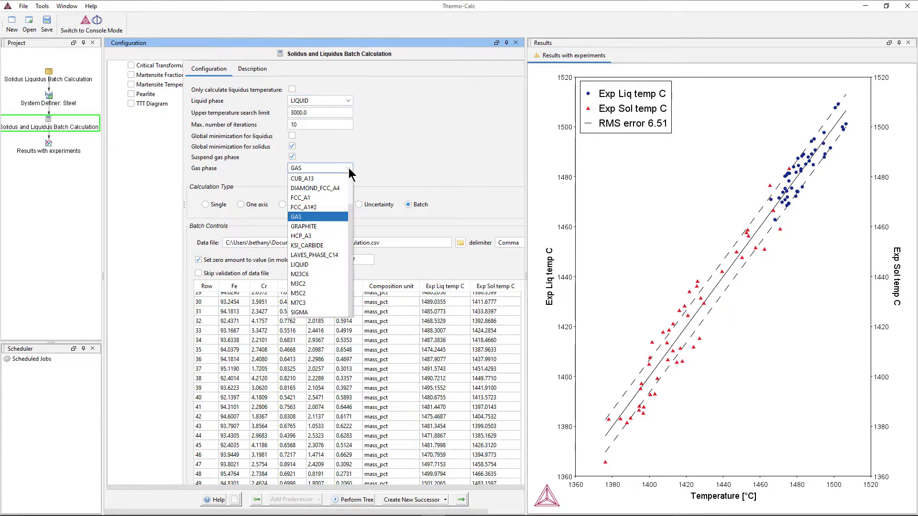
left_click(349, 168)
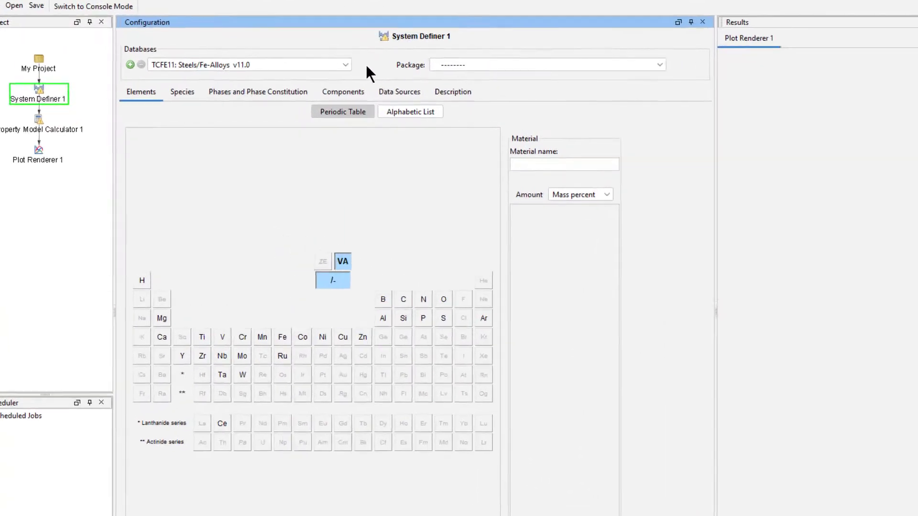
Select the FEDEMO Iron Demo Database and add Fe, Mn, Ni and C to the system
left_click(345, 65)
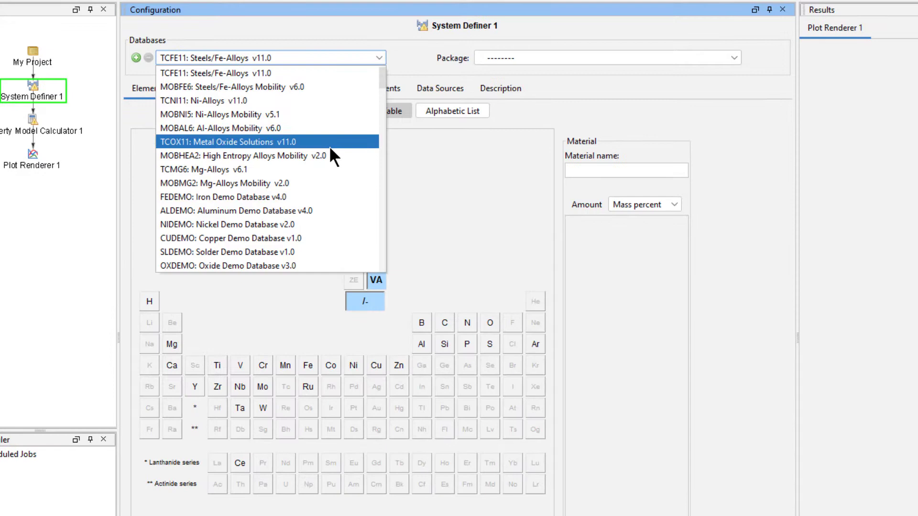
left_click(330, 197)
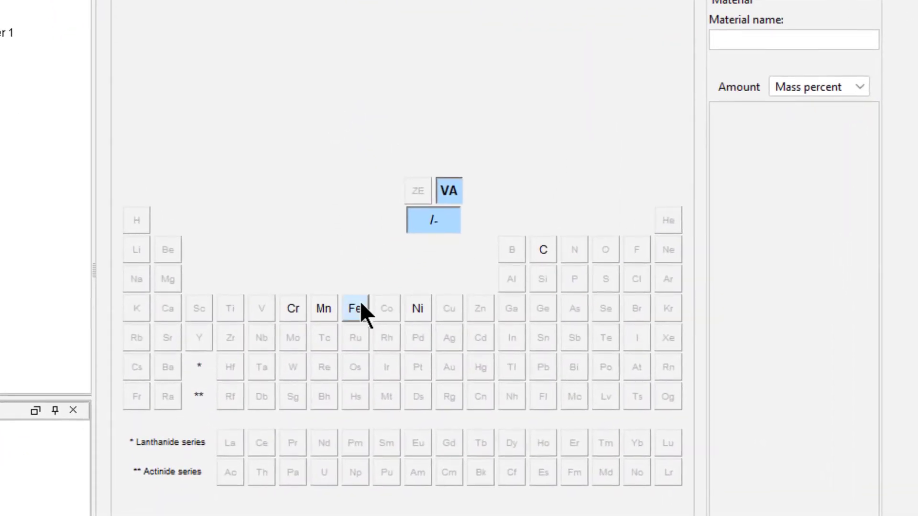
left_click(356, 307)
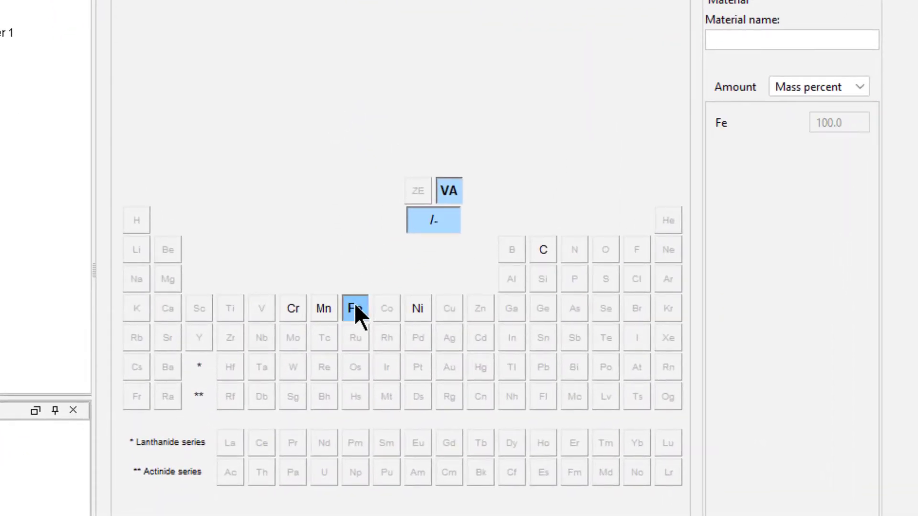
left_click(322, 308)
left_click(420, 306)
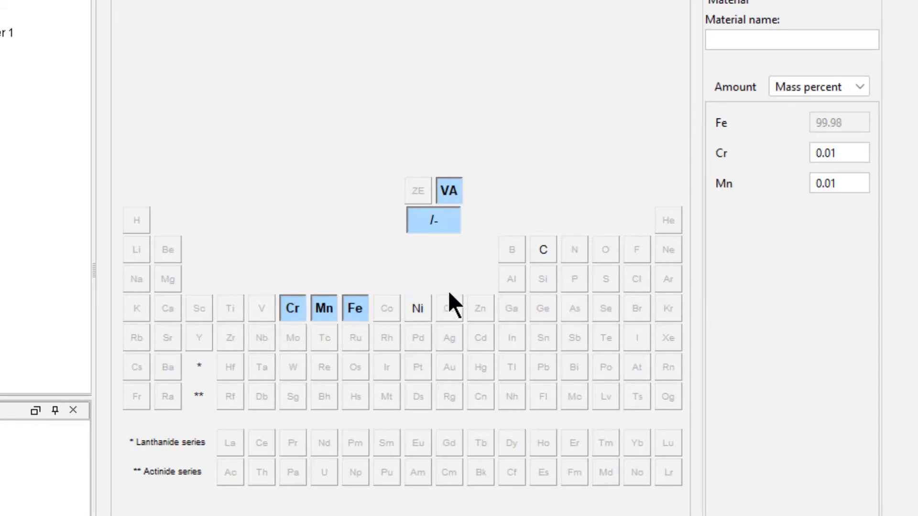
left_click(543, 248)
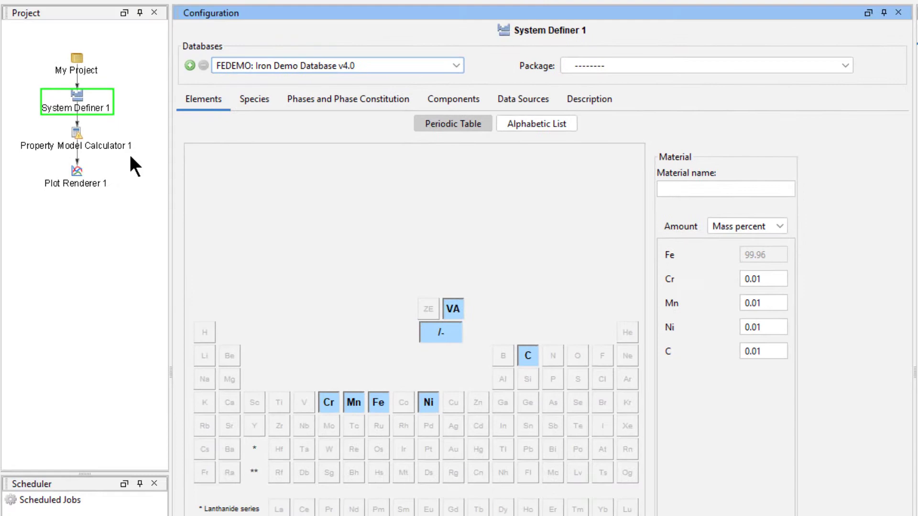
Tick Liquidus and Solidus Temperature in Property Model Calculator 1 and read its description
left_click(73, 133)
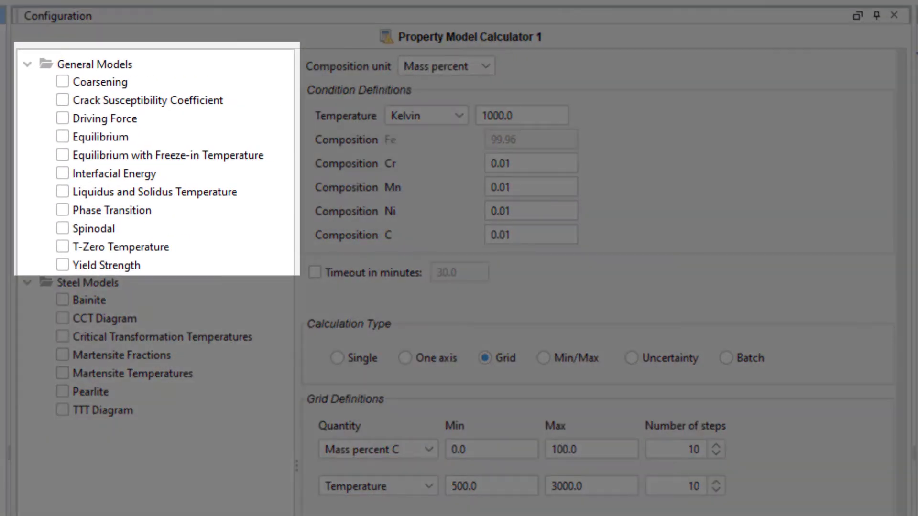
left_click(60, 192)
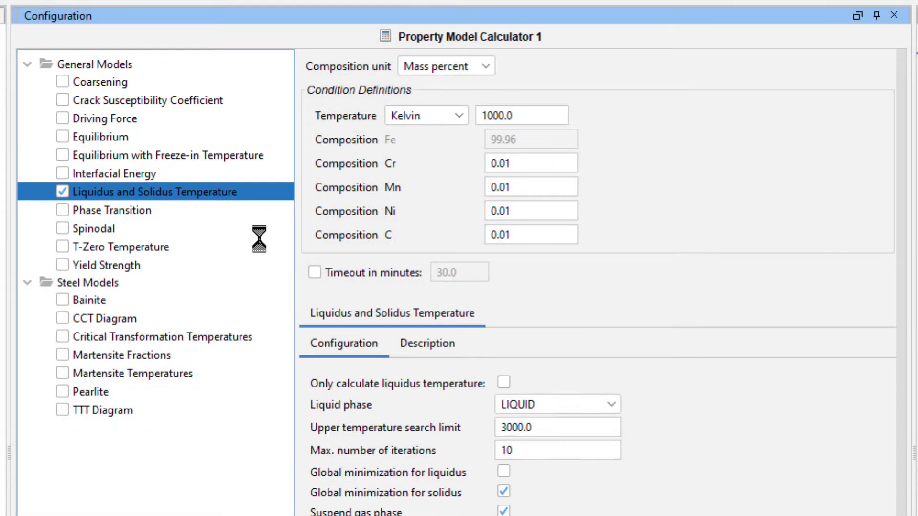
left_click(420, 343)
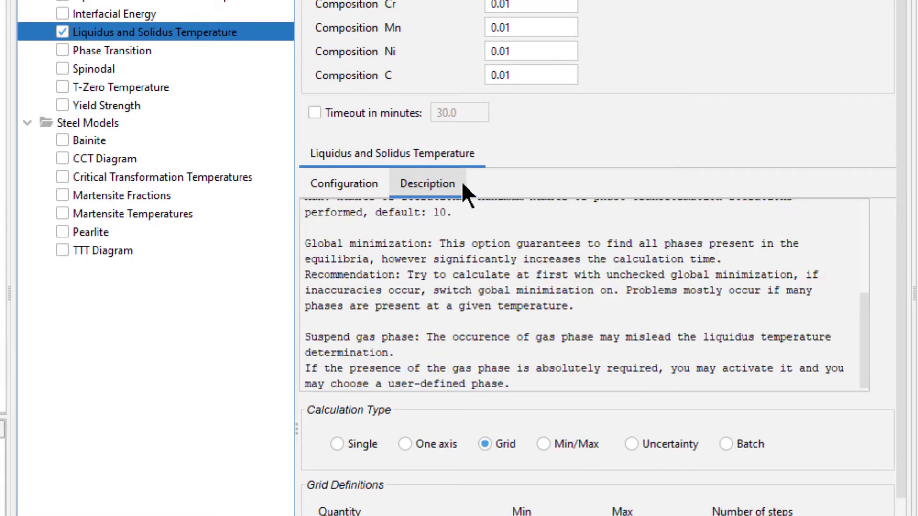
mouse_move(862, 331)
left_mouse_down()
mouse_move(875, 230)
mouse_move(871, 335)
left_mouse_up()
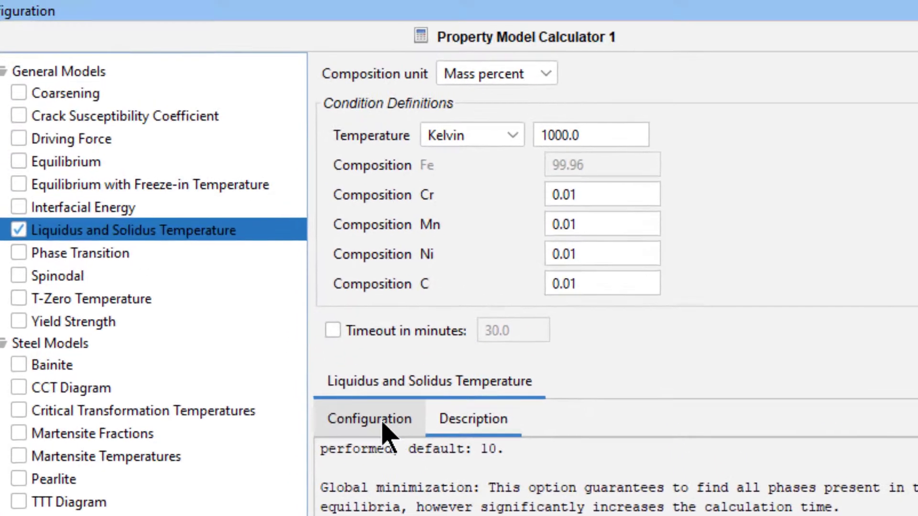
Set the temperature unit to Celsius and leave the minutes timeout switched off
left_click(383, 422)
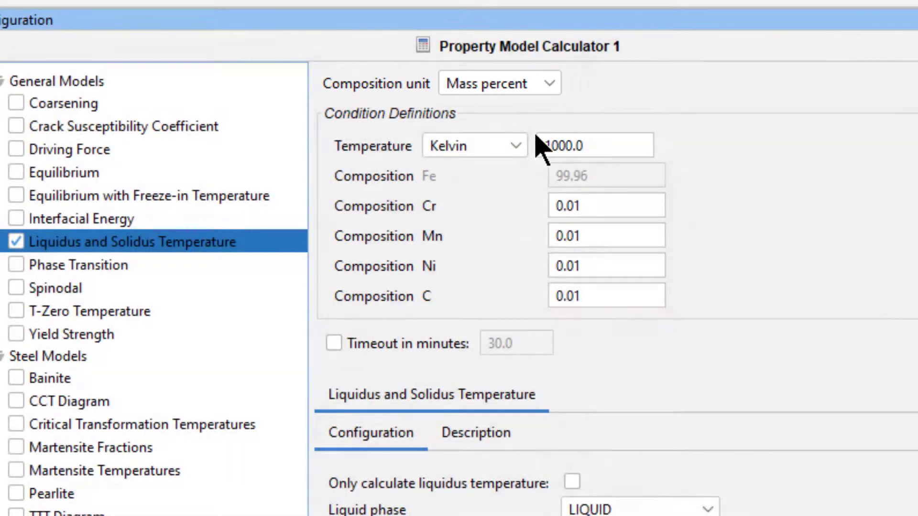
left_click(516, 146)
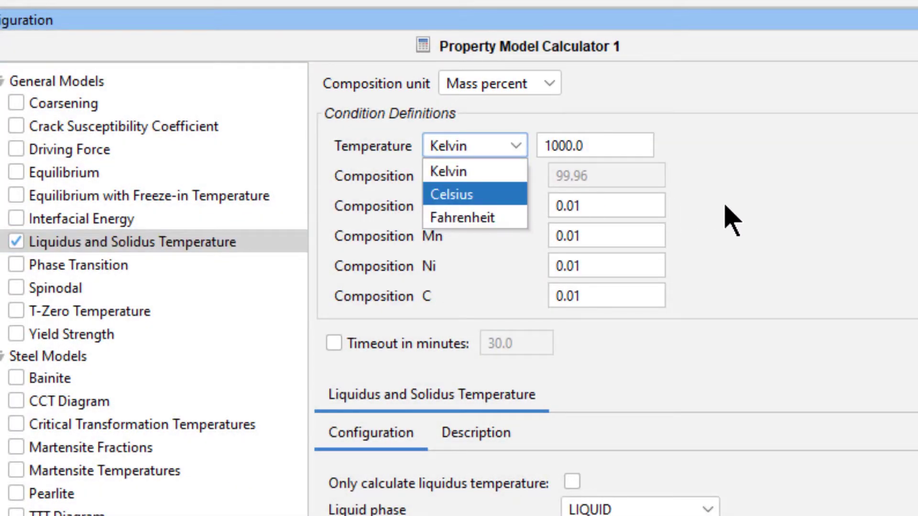
key("Return")
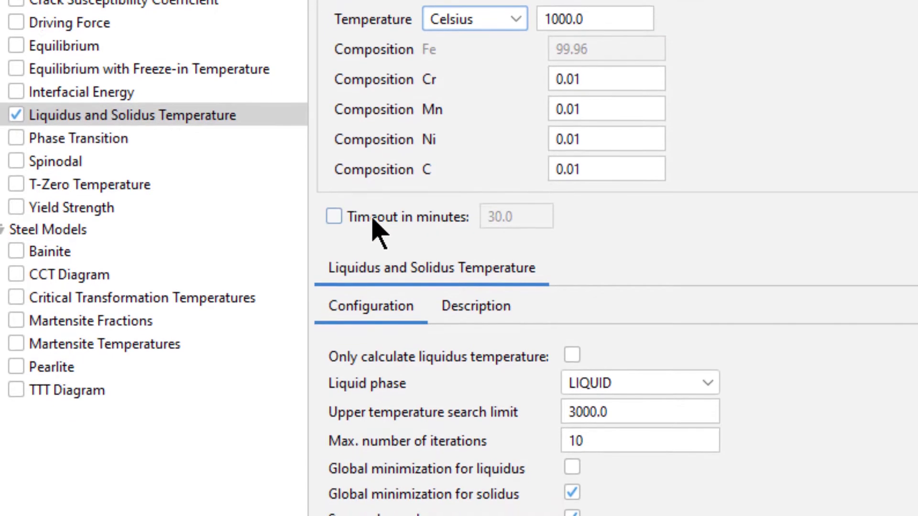
left_click(336, 217)
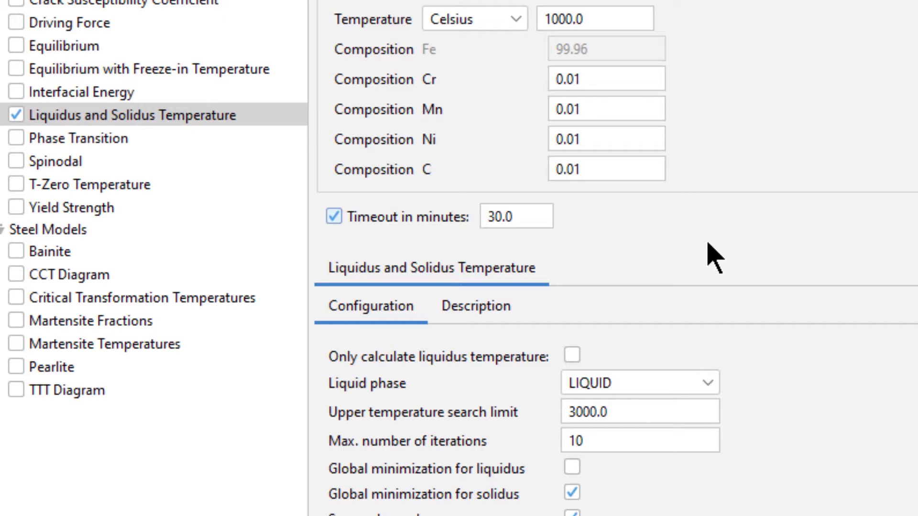
left_click(335, 217)
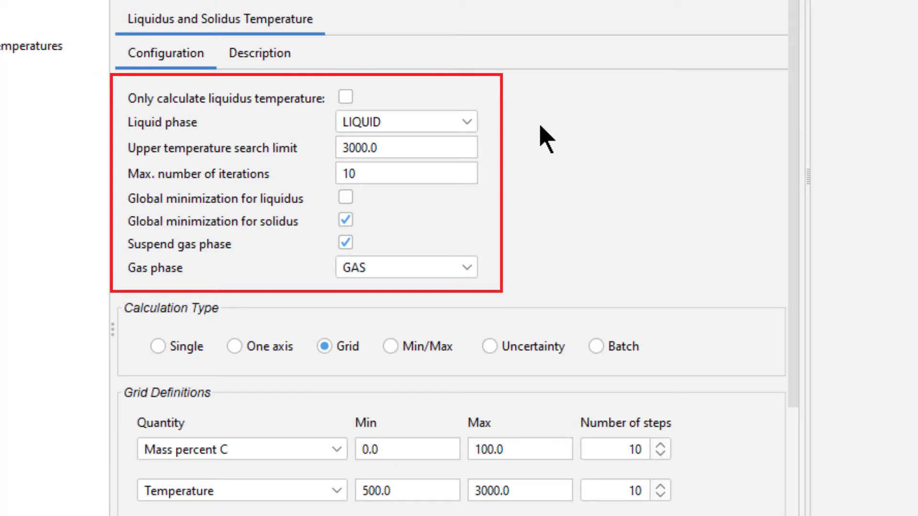
left_click(282, 59)
left_click_drag(752, 210, 749, 96)
left_click(143, 50)
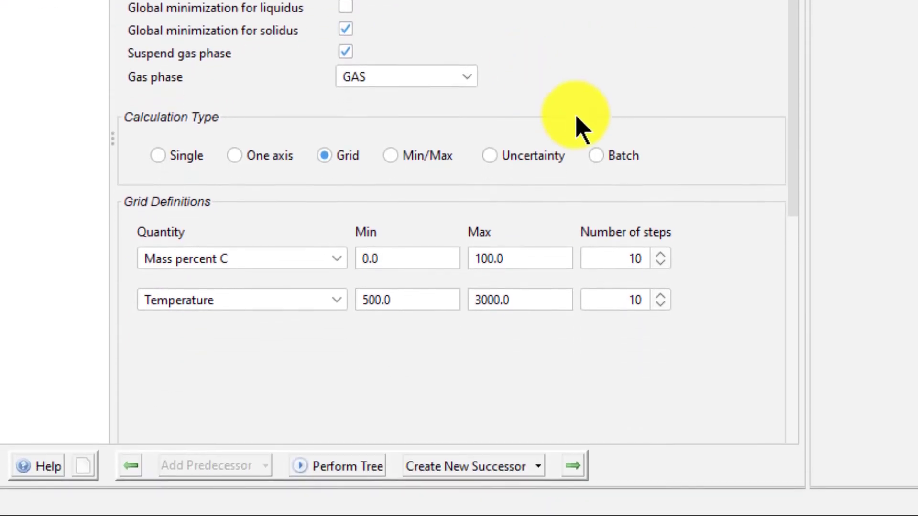
left_click(598, 156)
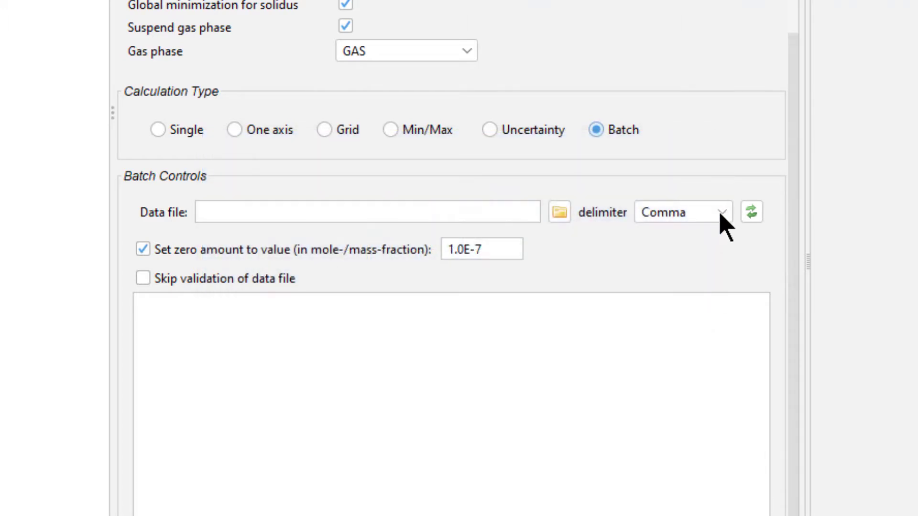
left_click(722, 214)
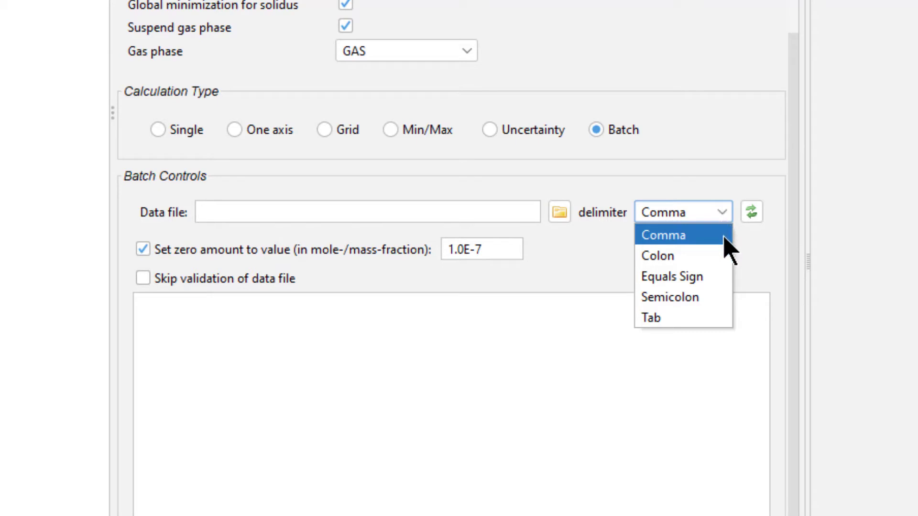
left_click(725, 236)
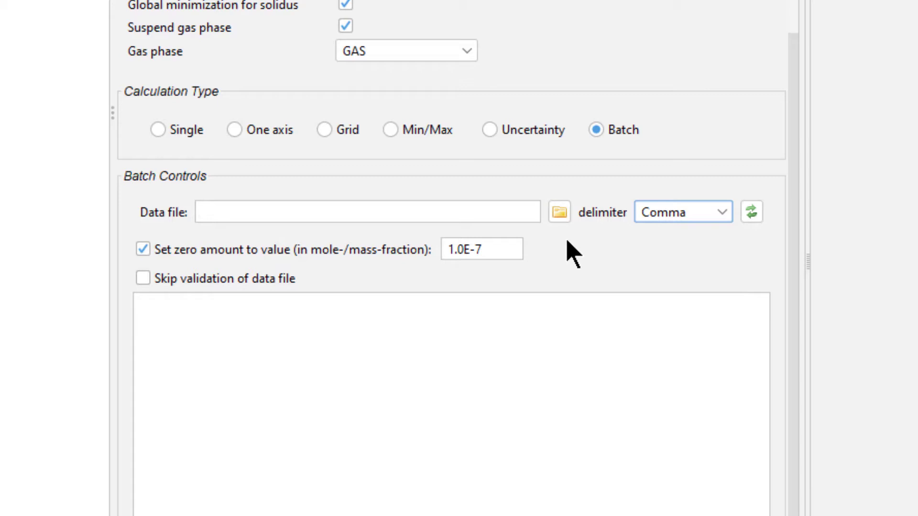
Load PM_G_12_Solidus_and_Liquidus_Batch_Calculation.csv from Examples > Graphical-Mode > Property Models > General
left_click(560, 215)
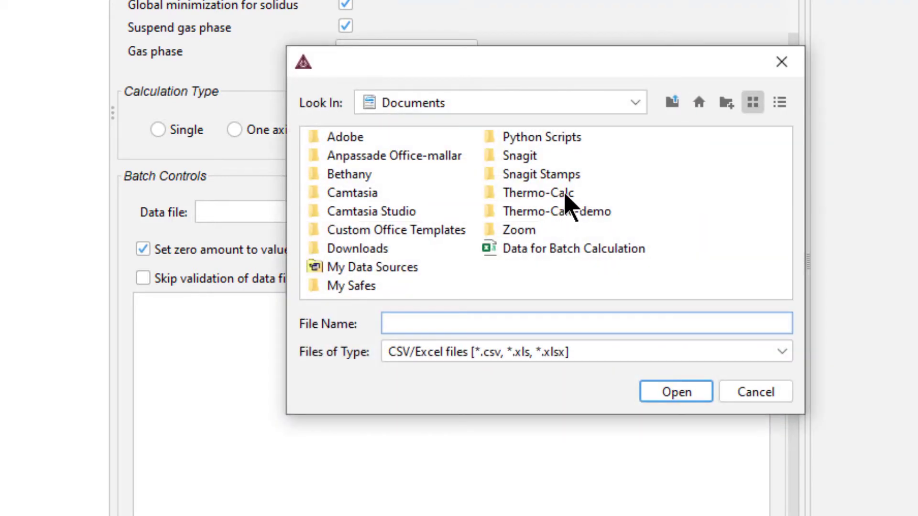
double_click(550, 193)
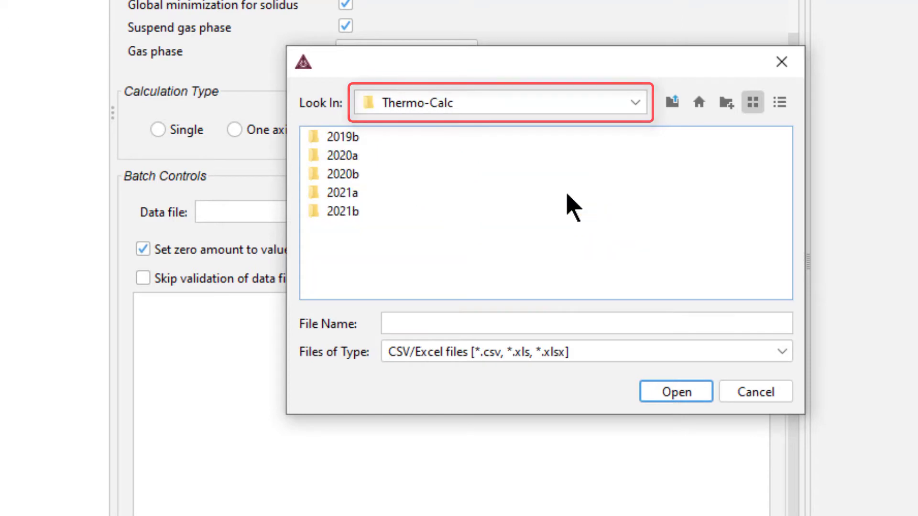
double_click(343, 215)
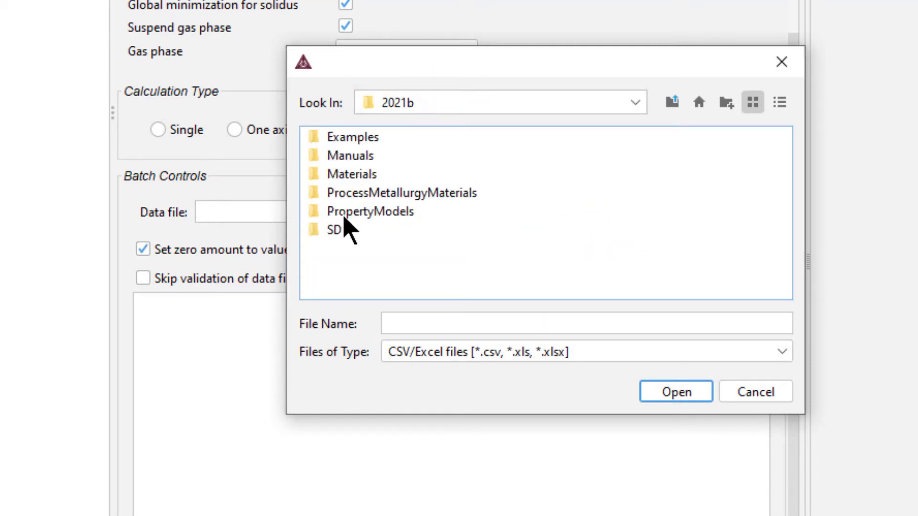
double_click(375, 139)
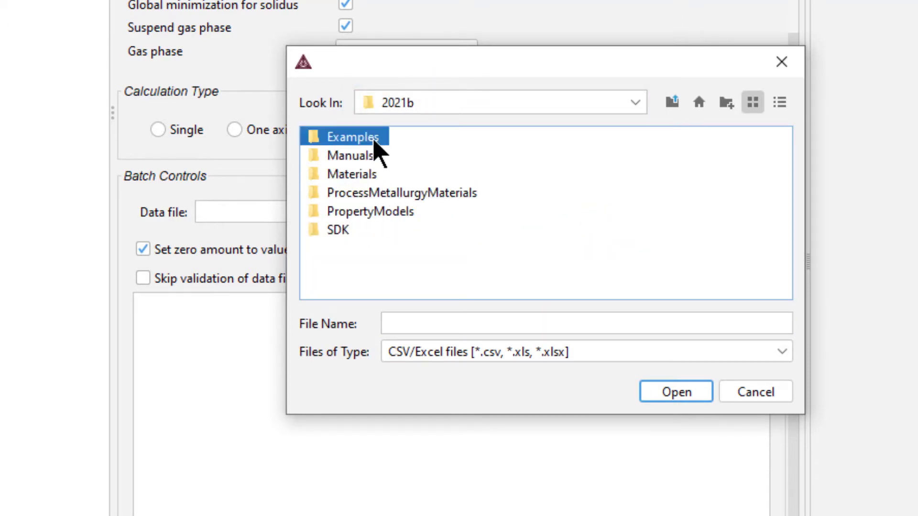
double_click(384, 157)
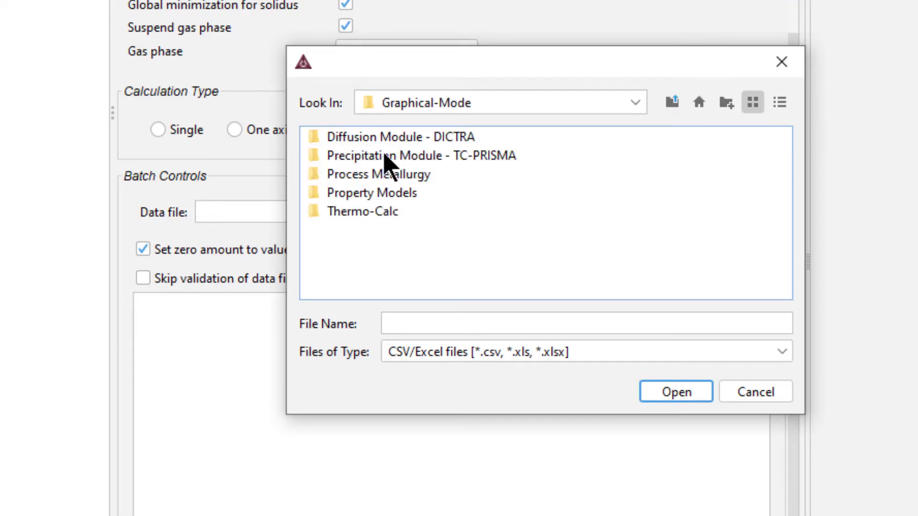
double_click(406, 194)
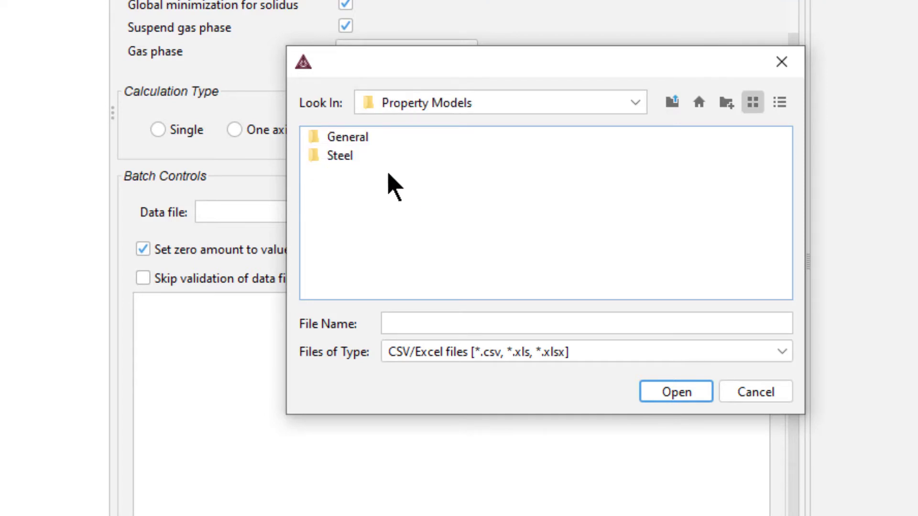
left_click(366, 138)
double_click(367, 139)
left_click(428, 143)
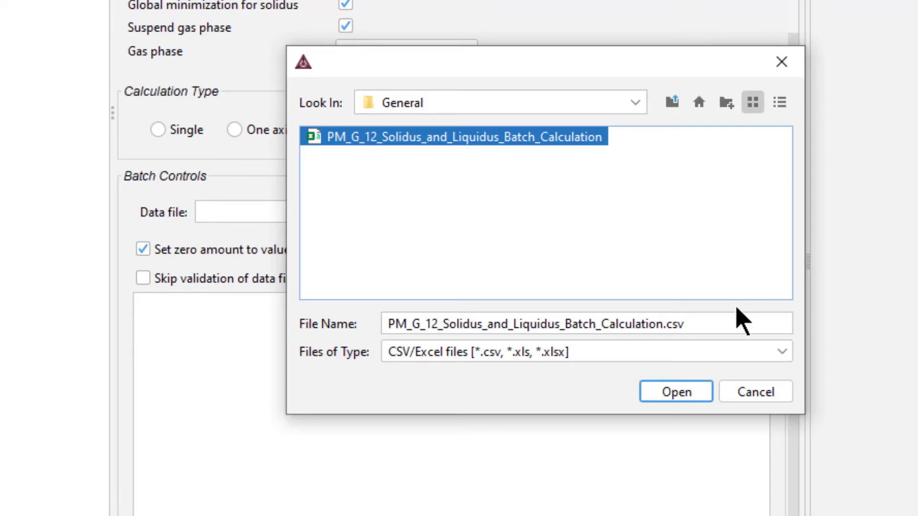
left_click(703, 390)
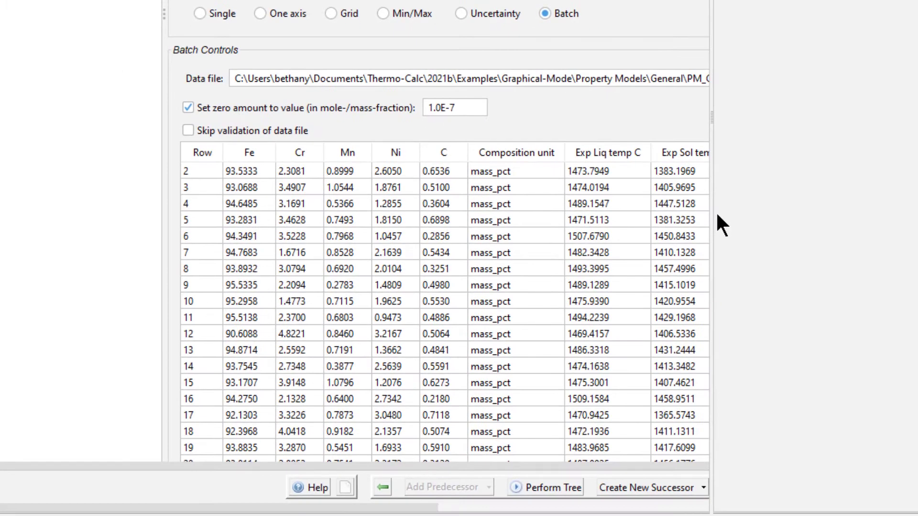
Widen the configuration panel and scroll through the composition and temperature table
left_click_drag(801, 367, 874, 371)
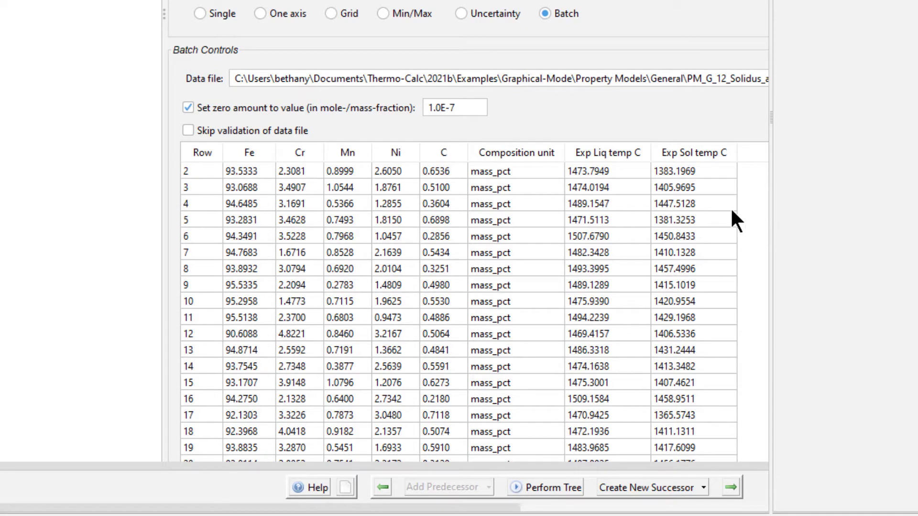
scroll(731, 211, "down", 9)
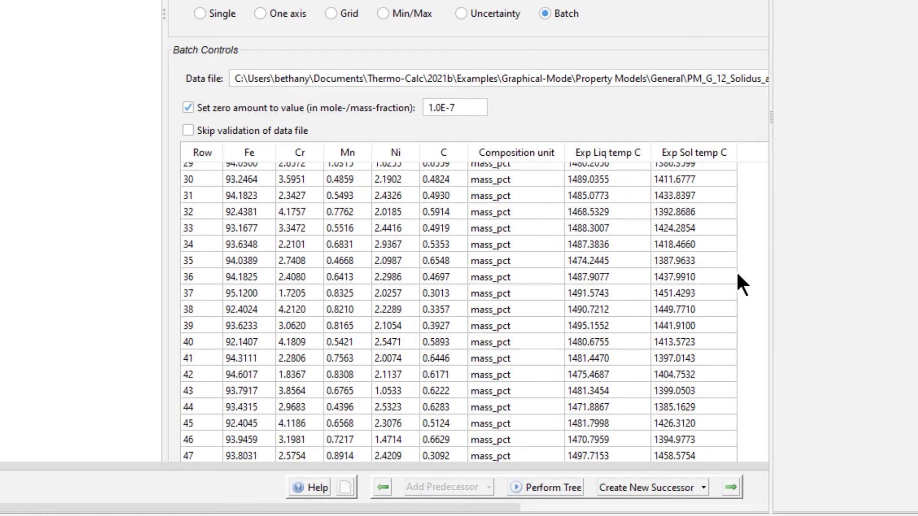
scroll(737, 275, "up", 9)
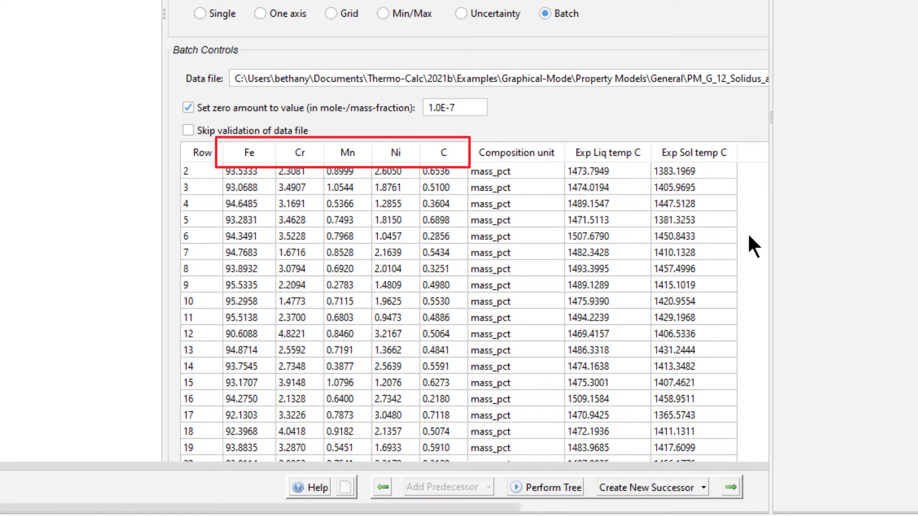
scroll(747, 233, "down", 8)
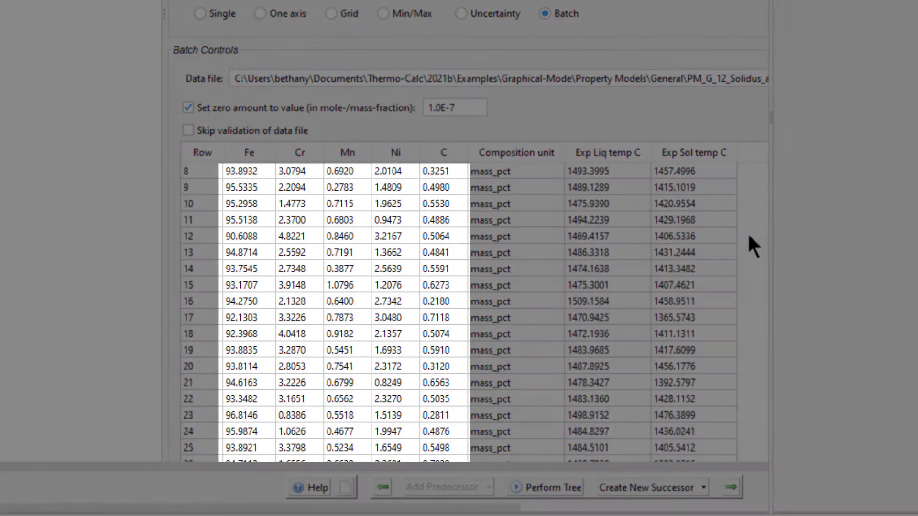
scroll(749, 237, "down", 1)
scroll(749, 236, "up", 9)
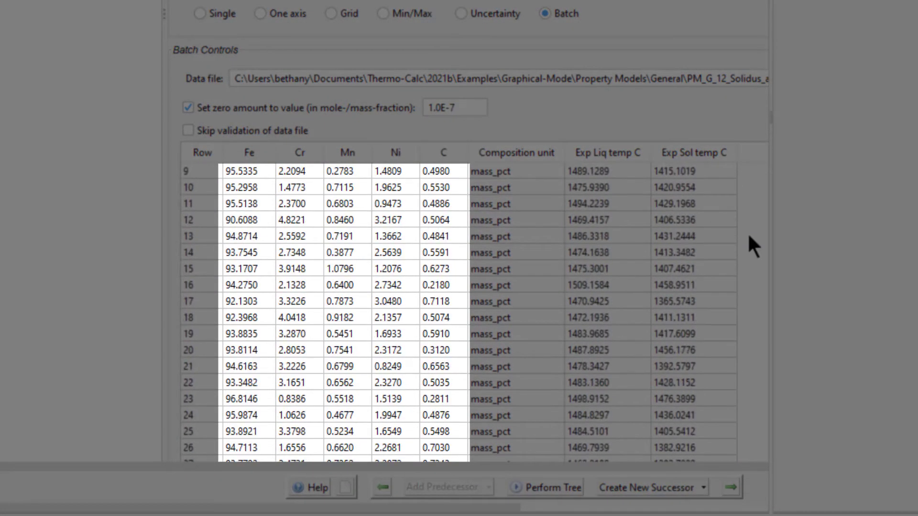
scroll(748, 236, "up", 1)
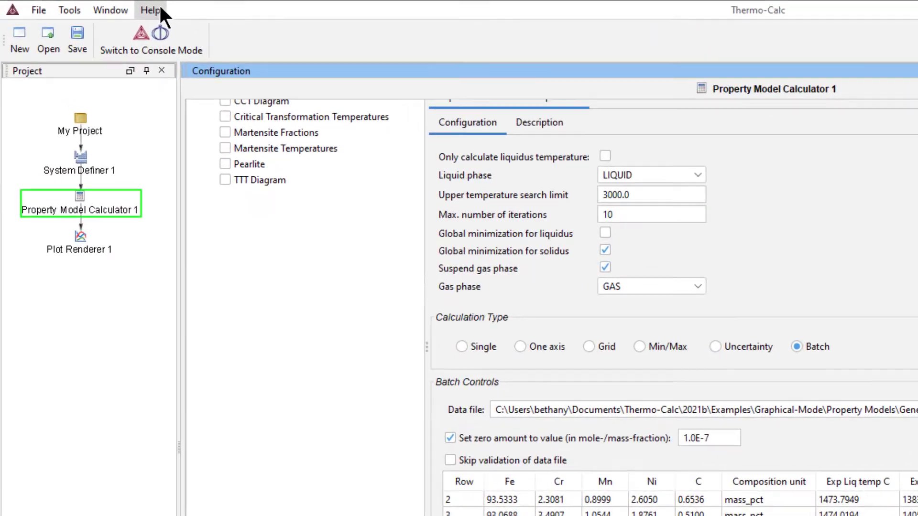
left_click(91, 6)
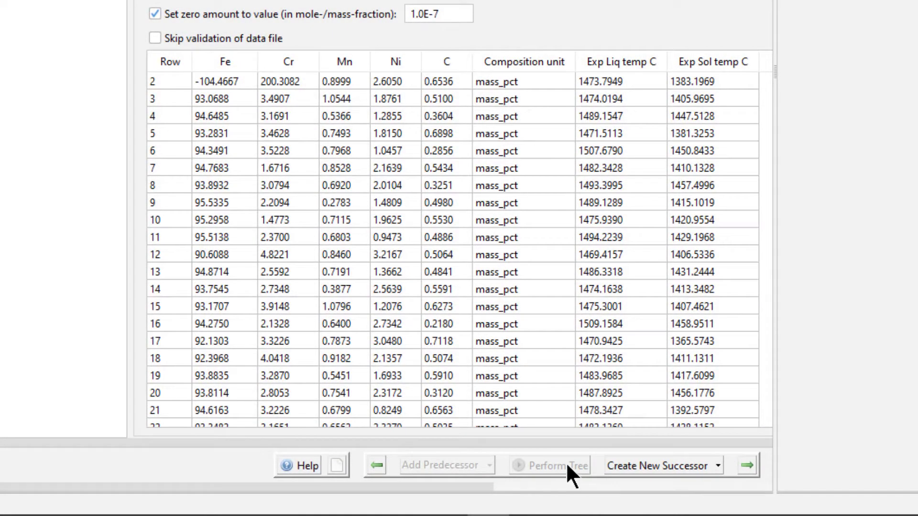
mouse_move(564, 460)
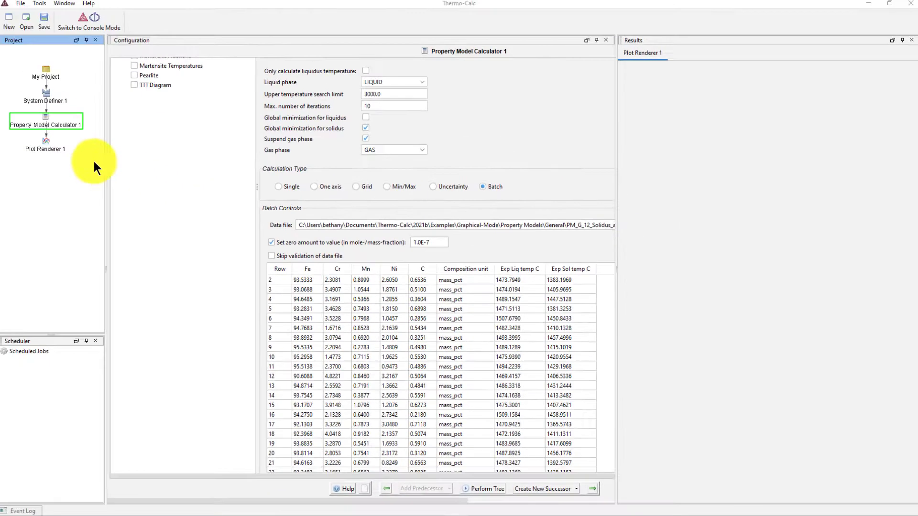
Set Plot Renderer 1 to cross plot Liquidus temperature (Celsius) against Exp Liq temp C
left_click(50, 144)
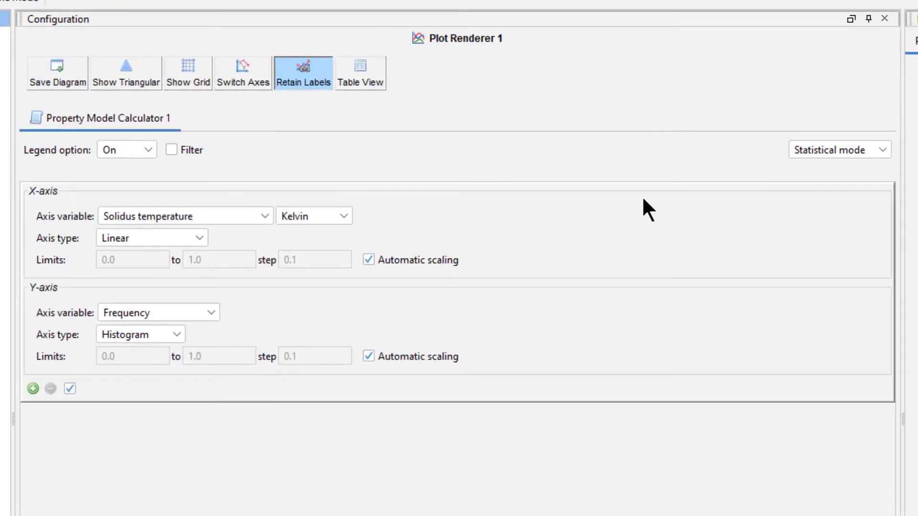
left_click(868, 151)
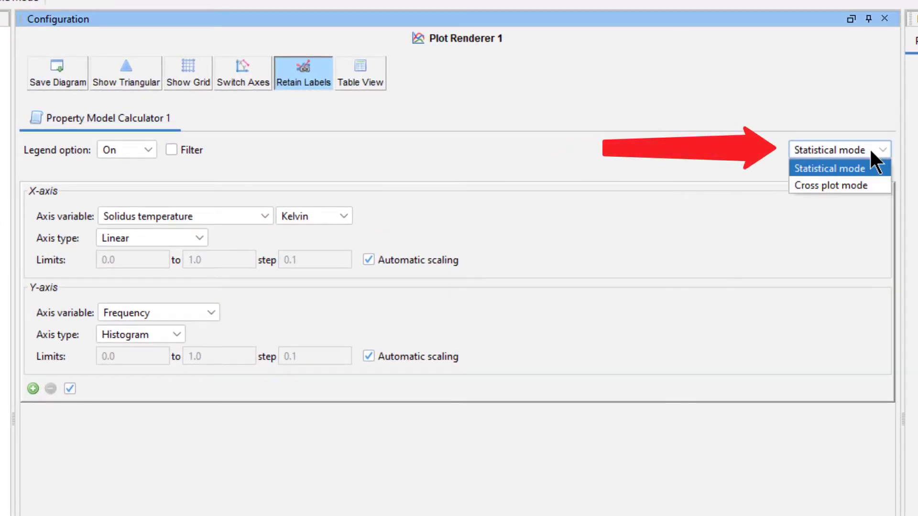
left_click(875, 190)
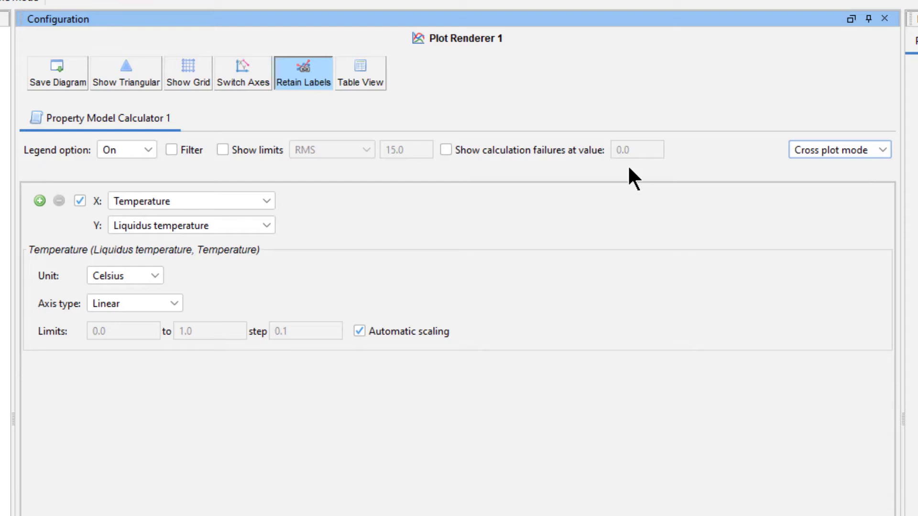
left_click(266, 200)
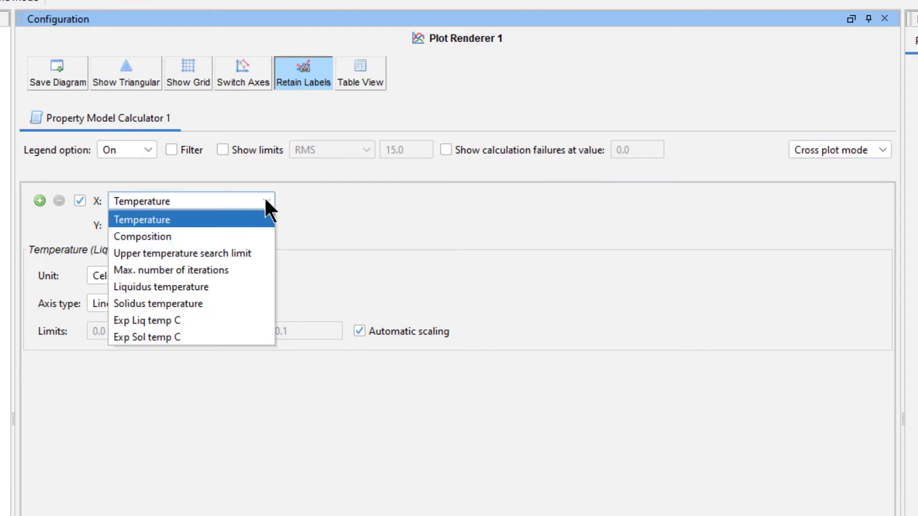
left_click(235, 287)
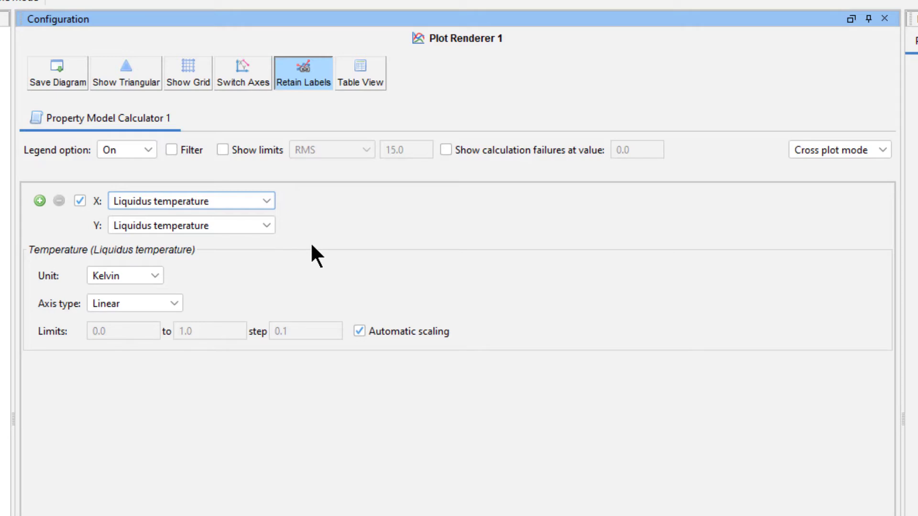
left_click(263, 226)
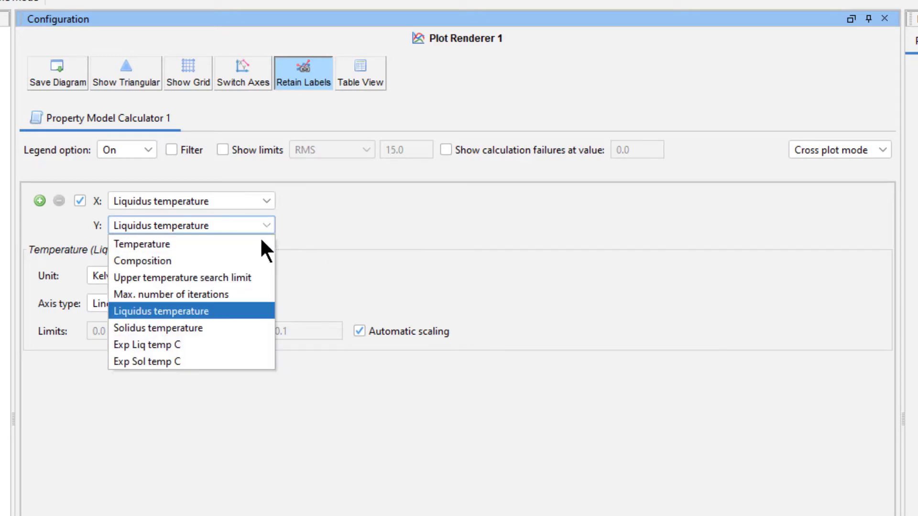
left_click(251, 344)
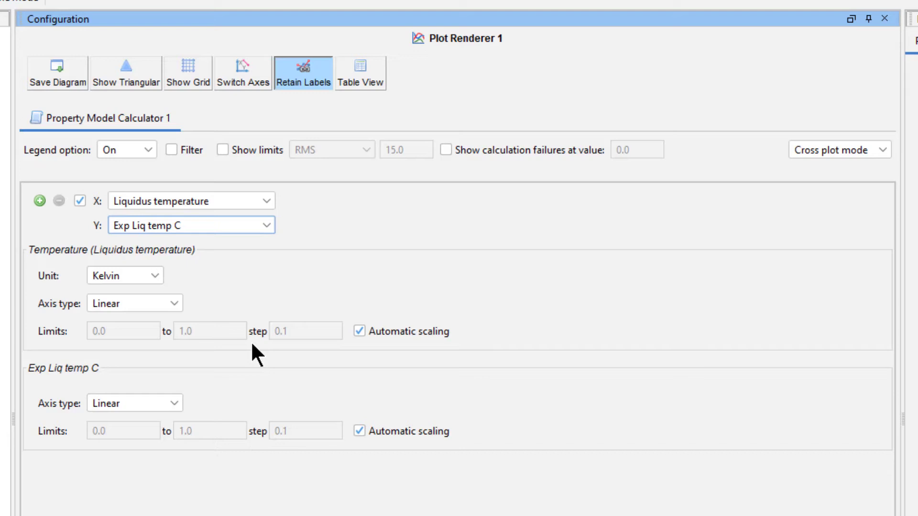
left_click(151, 276)
left_click(156, 310)
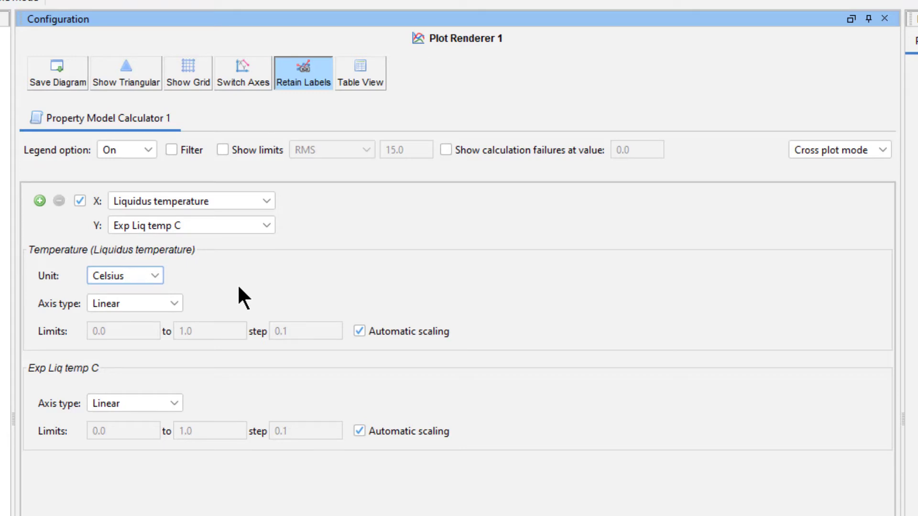
Turn on Show limits with the RMS limit type
left_click(223, 148)
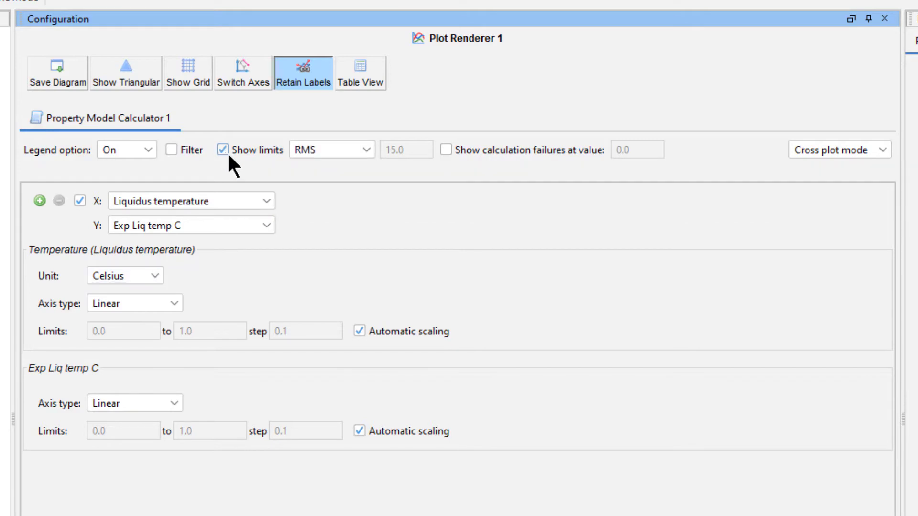
left_click(342, 151)
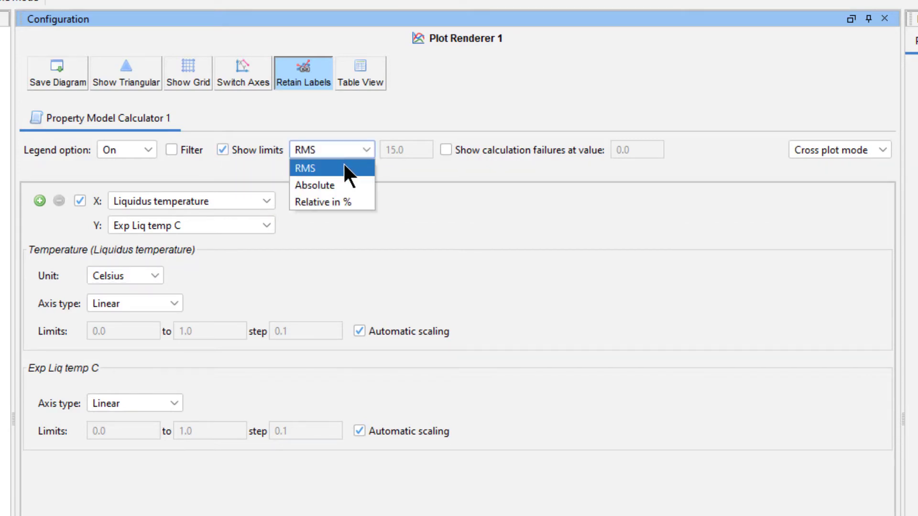
left_click(345, 166)
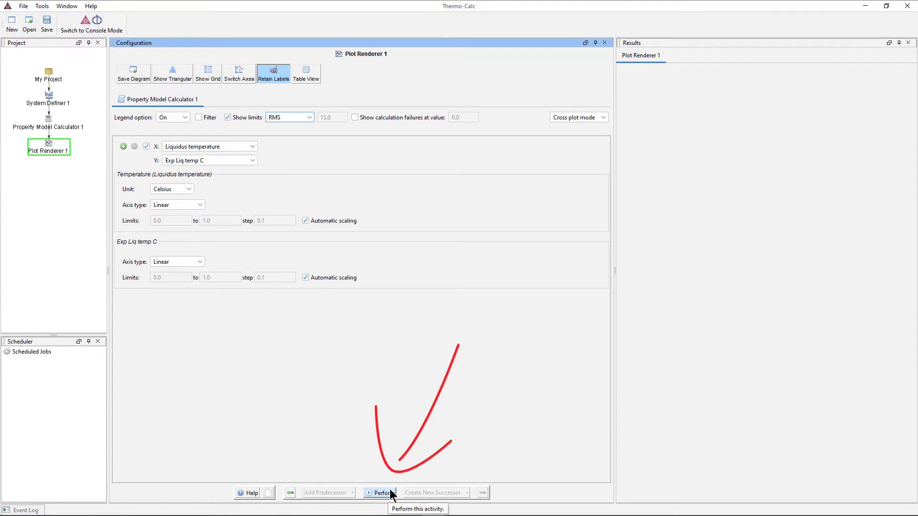
Perform the plot and widen the Results panel to view the liquidus cross plot
left_click(391, 493)
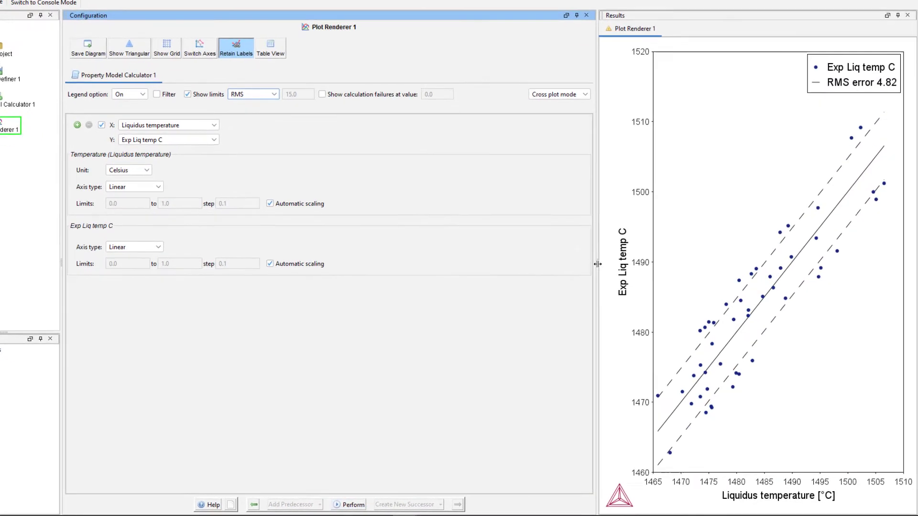
left_click_drag(597, 264, 511, 266)
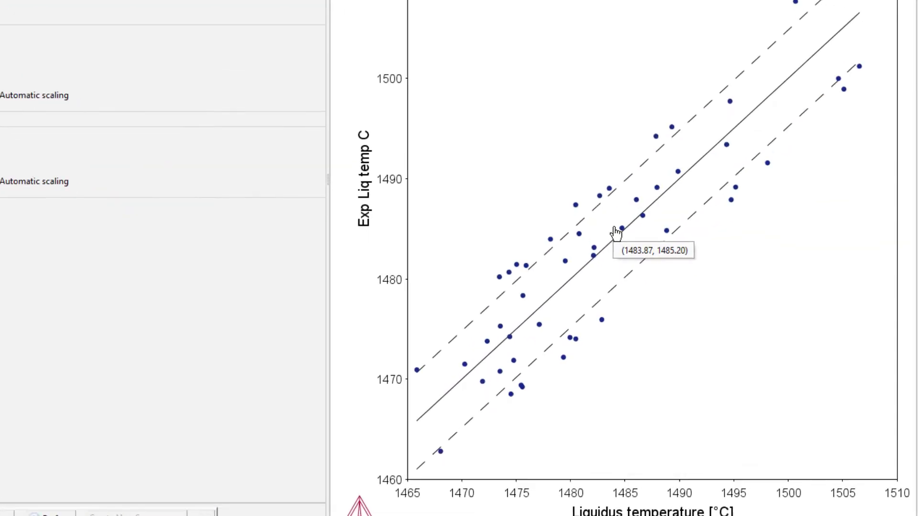
mouse_move(618, 233)
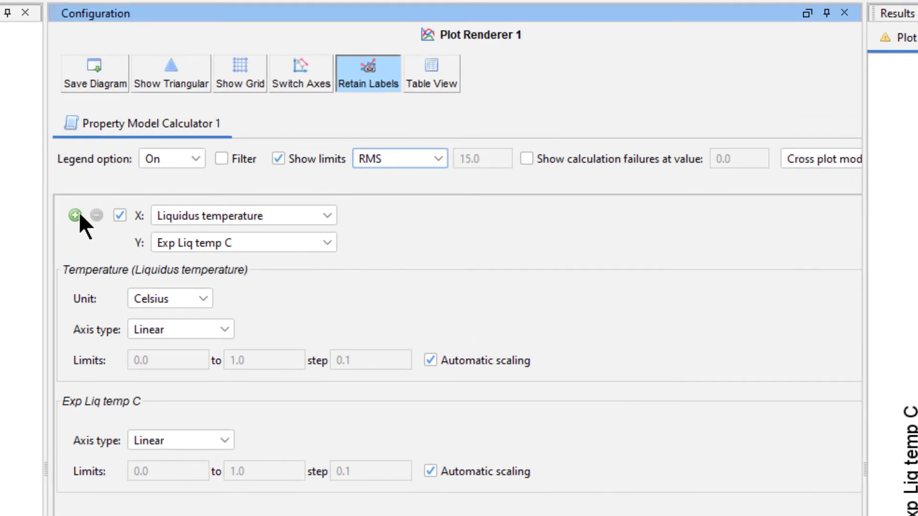
Add a second series plotting Solidus temperature against Exp Sol temp C, in Celsius
left_click(74, 215)
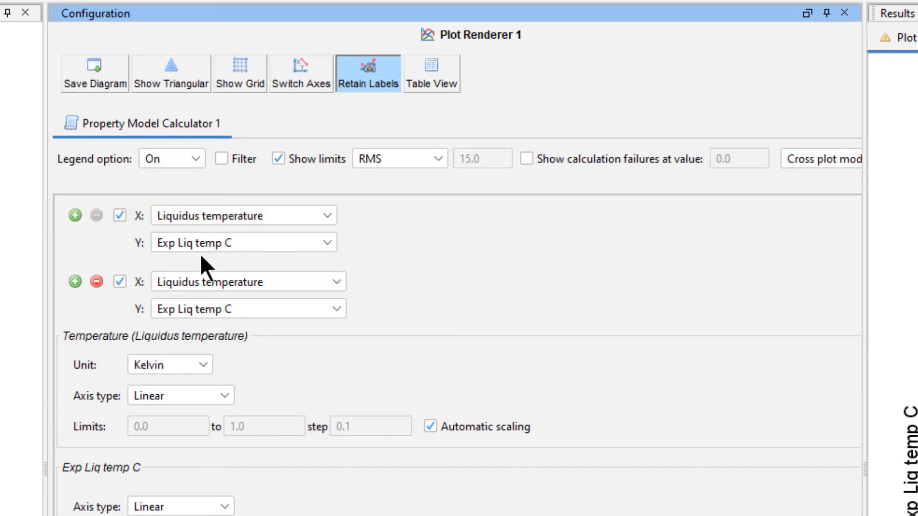
left_click(328, 287)
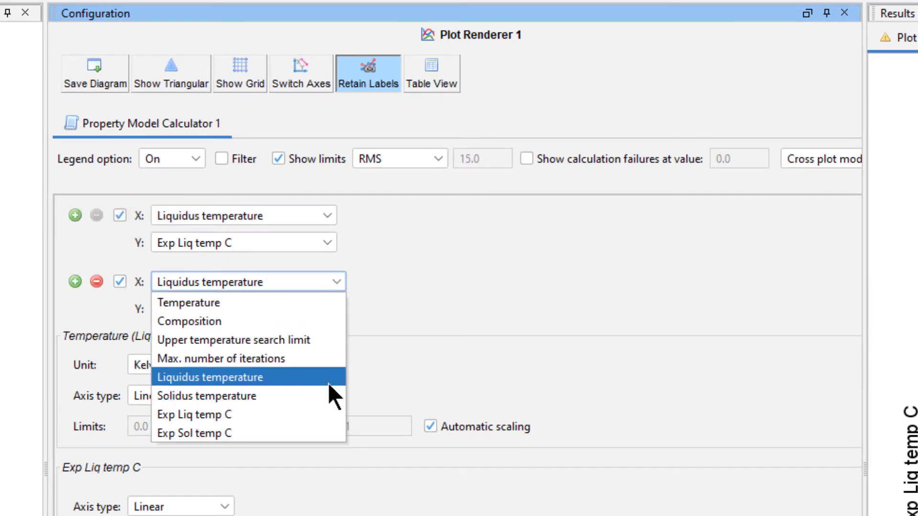
left_click(329, 396)
left_click(334, 308)
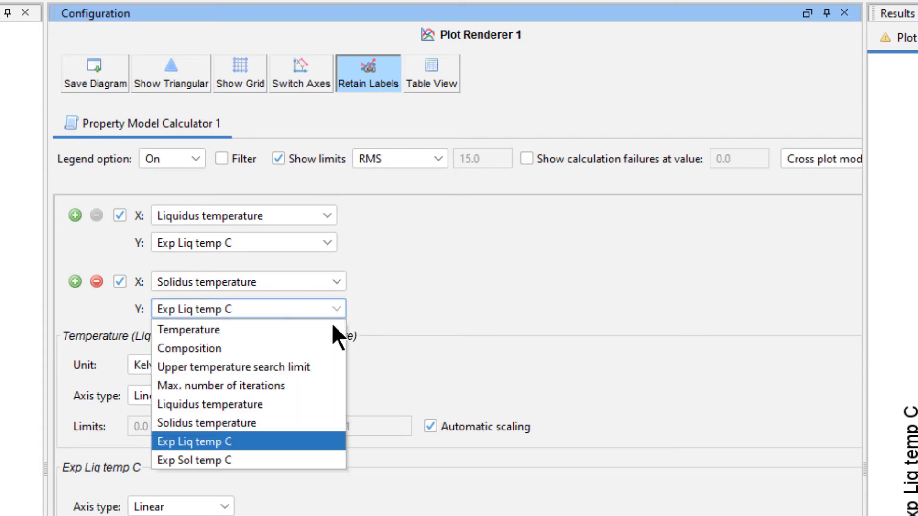
left_click(318, 459)
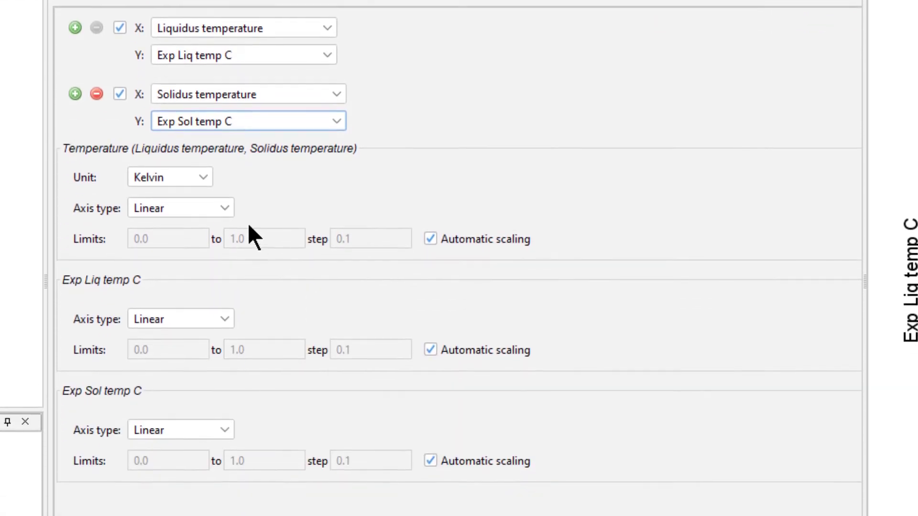
left_click(206, 177)
left_click(200, 213)
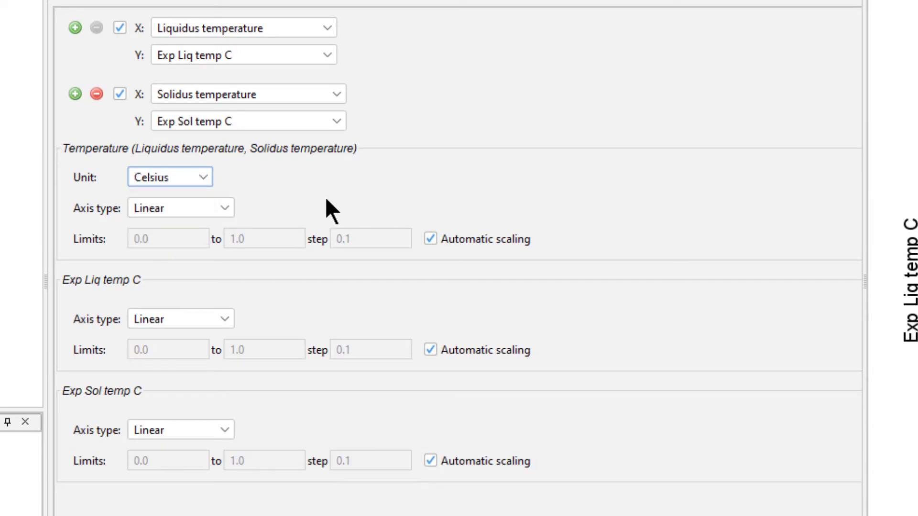
Turn off automatic scaling and fix the temperature axis to 1360–1520, step 20
left_click(430, 239)
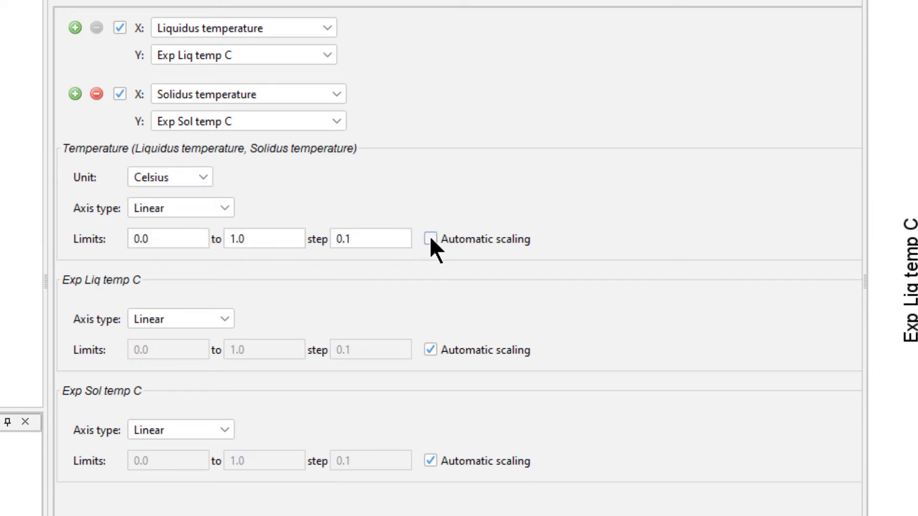
double_click(162, 239)
type("1")
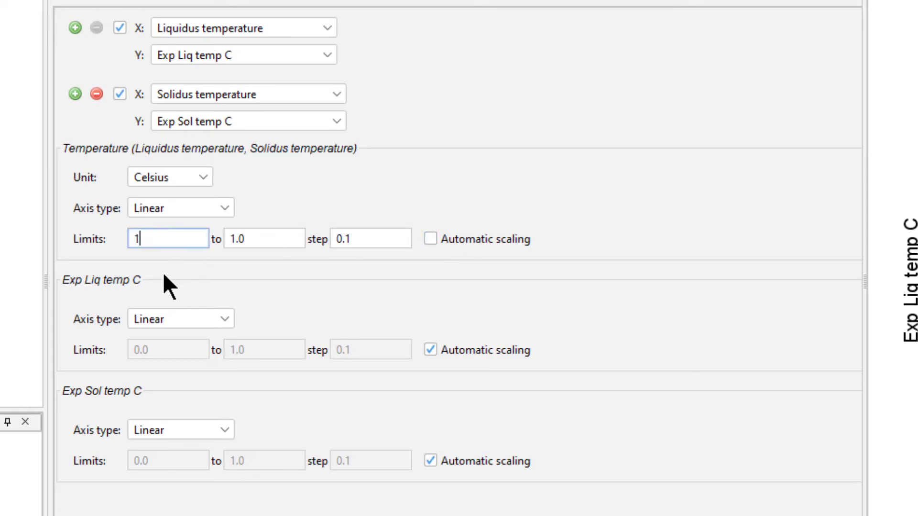
type("360")
key("Tab")
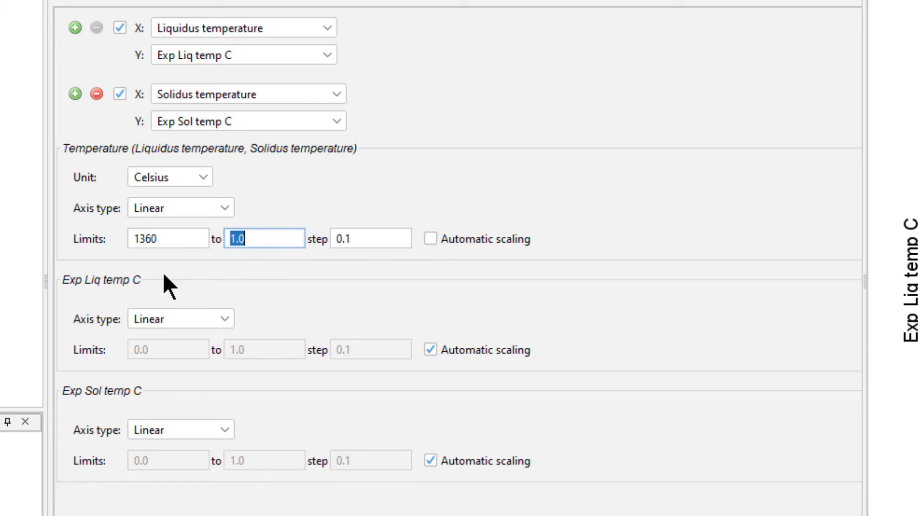
type("1520")
key("Tab")
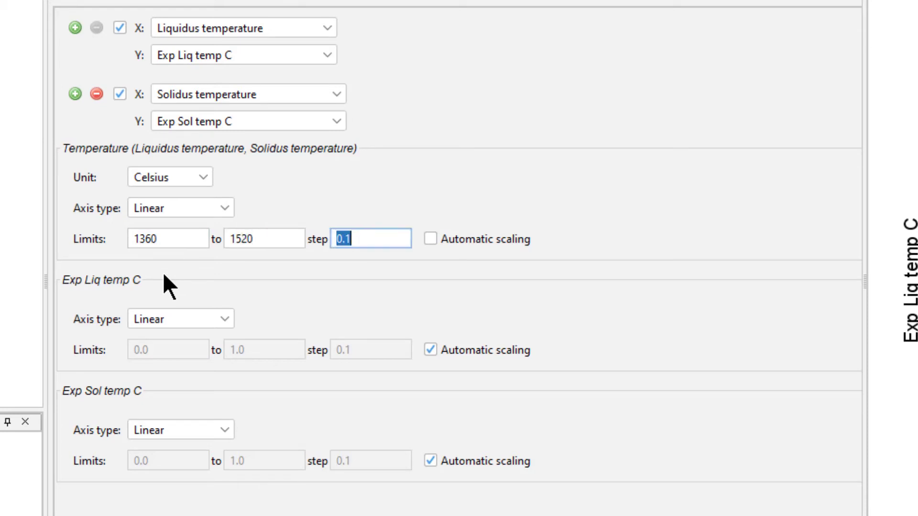
type("20")
Fix the Exp Liq temp C axis to 1360–1520, step 20, without automatic scaling
left_click(433, 351)
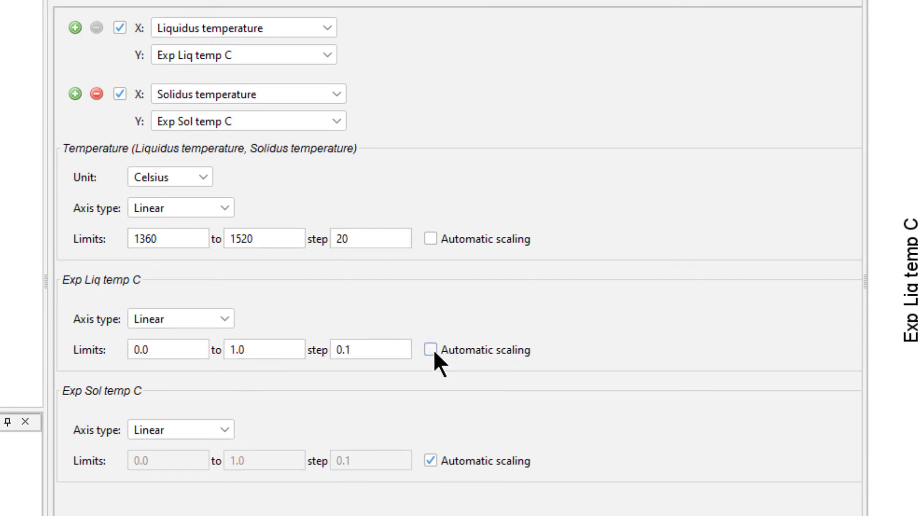
double_click(190, 350)
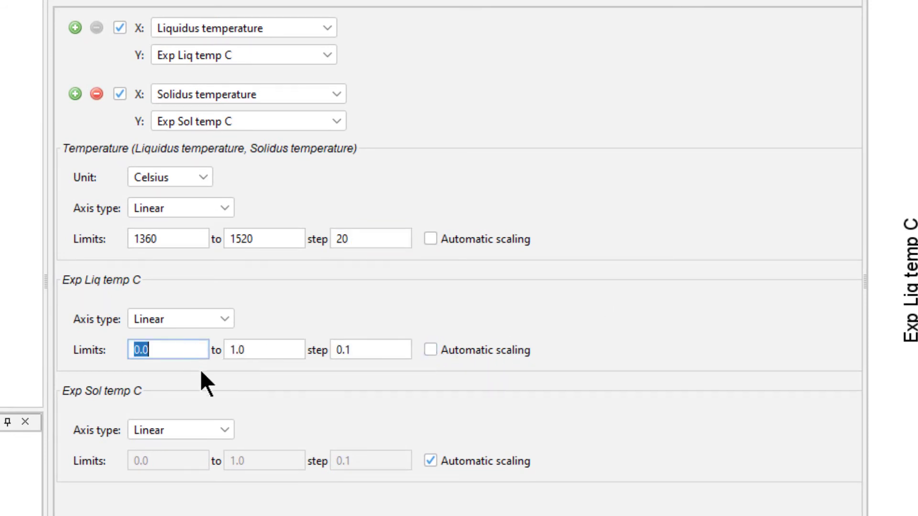
type("1360")
key("Tab")
key("shift+Tab")
key("shift+Tab")
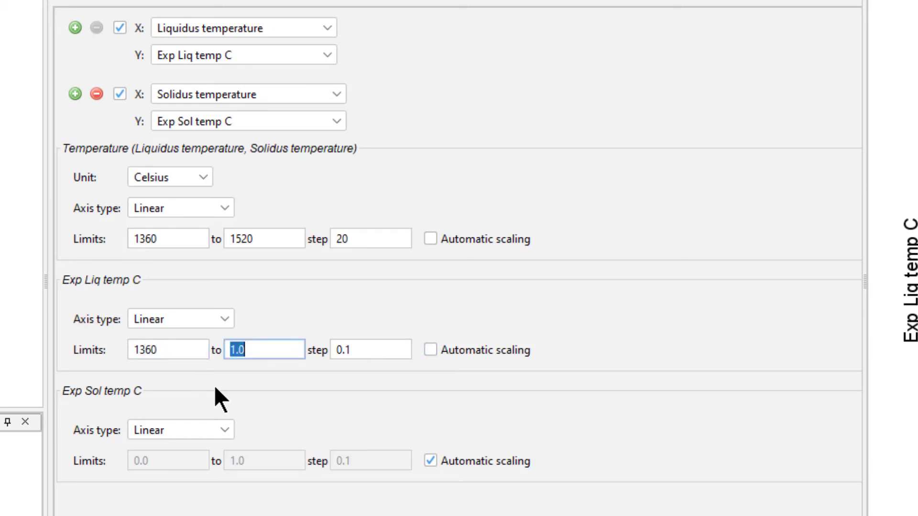
type("1520")
key("Tab")
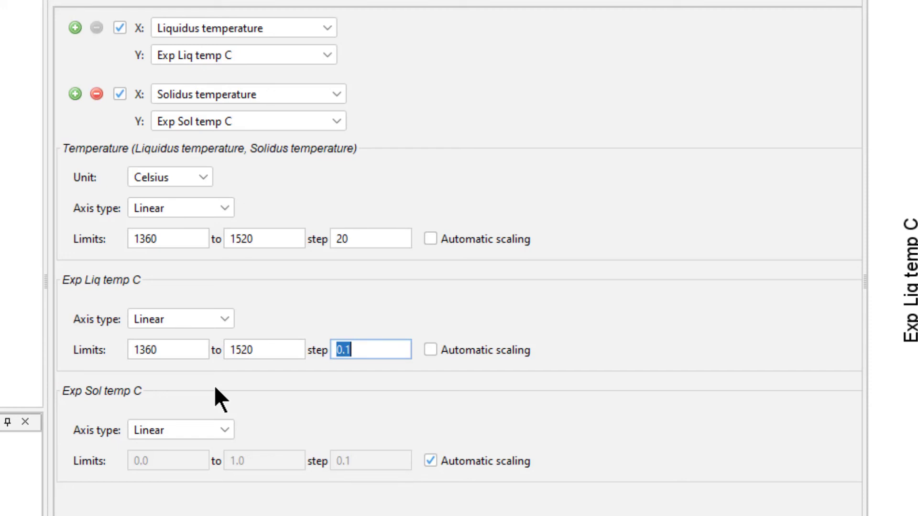
type("20")
Fix the Exp Sol temp C axis to 1360–1520, step 20, without automatic scaling
left_click(432, 459)
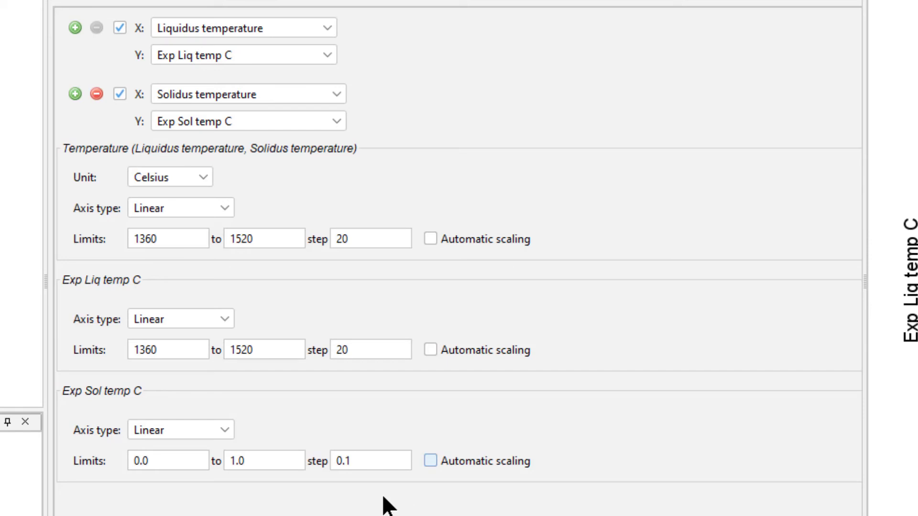
double_click(187, 459)
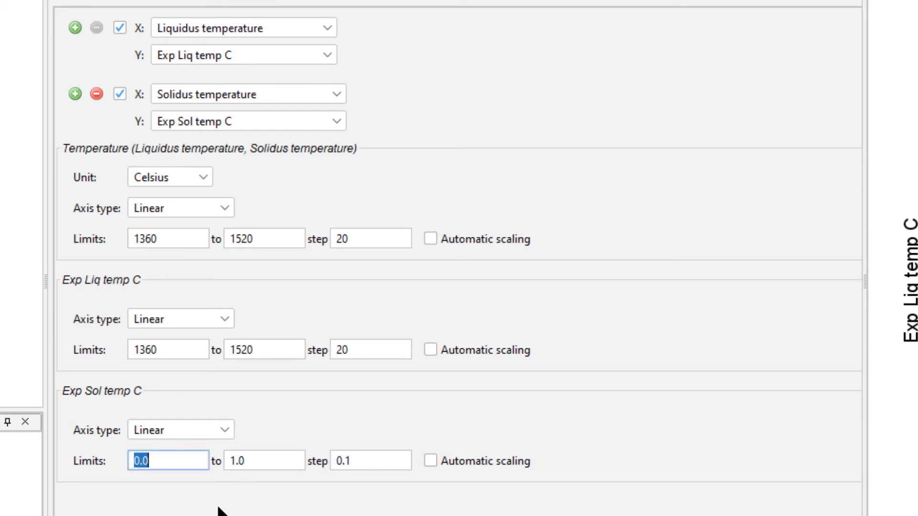
type("1360")
key("Tab")
type("1520")
left_click(218, 509)
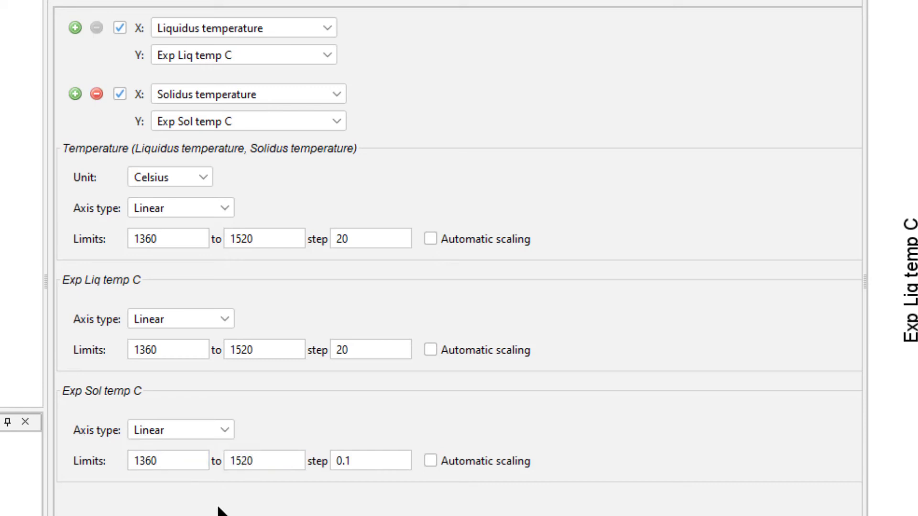
double_click(368, 459)
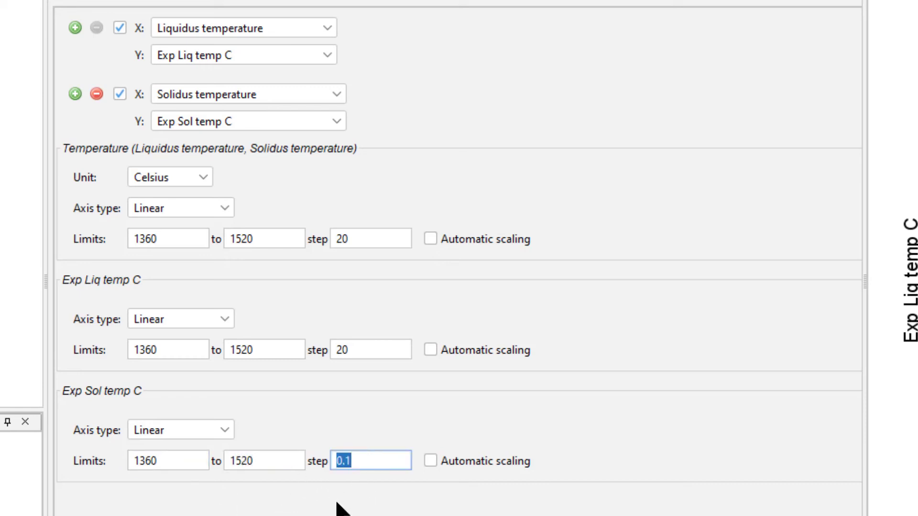
type("20")
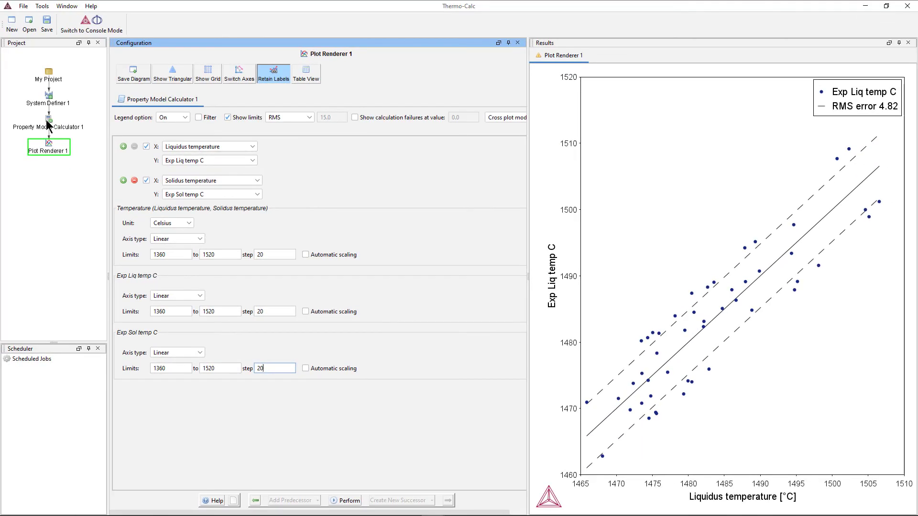
Select Property Model Calculator 1 to show the batch table with Exp Liq temp C and Exp Sol temp C columns
left_click(49, 127)
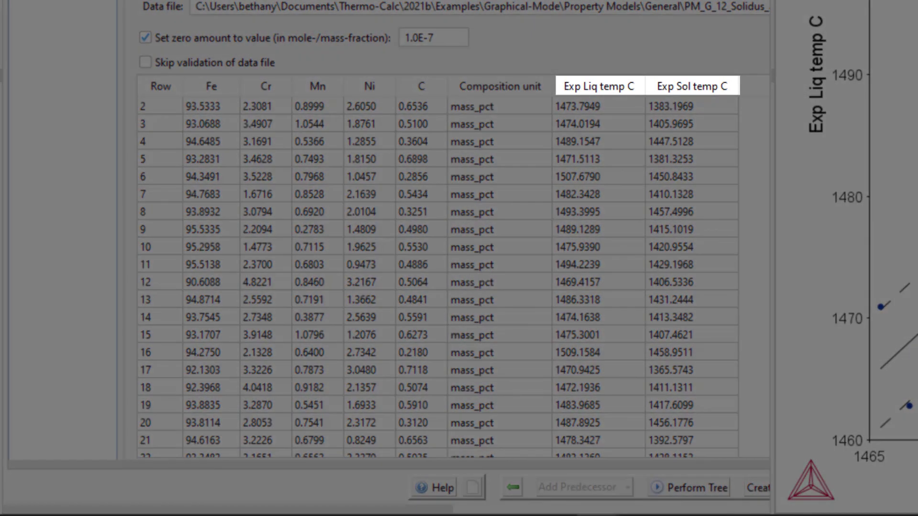